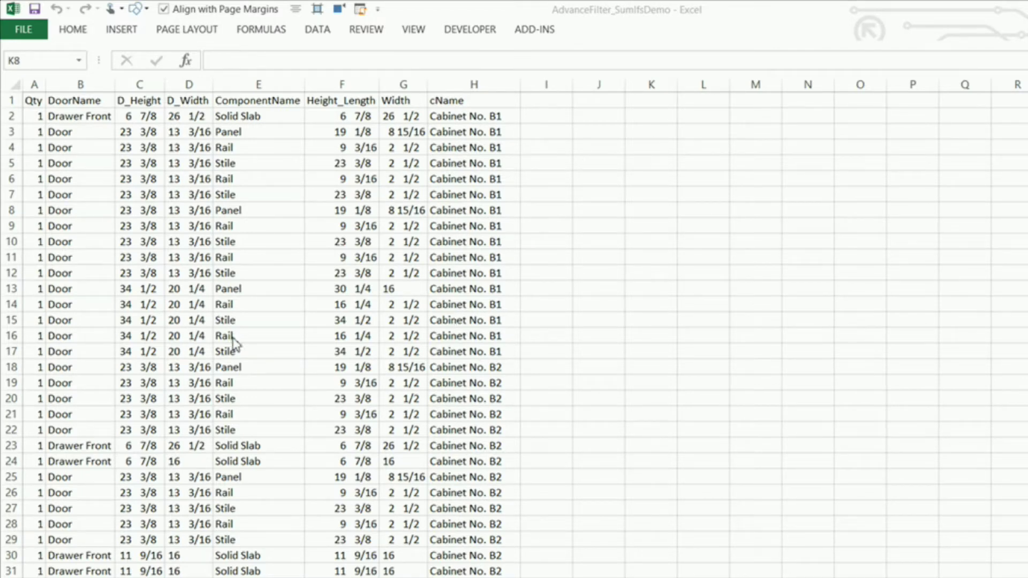
# - Select a cell in the parts list and open the Advanced Filter dialog
pyautogui.scroll(-8, 206, 305)
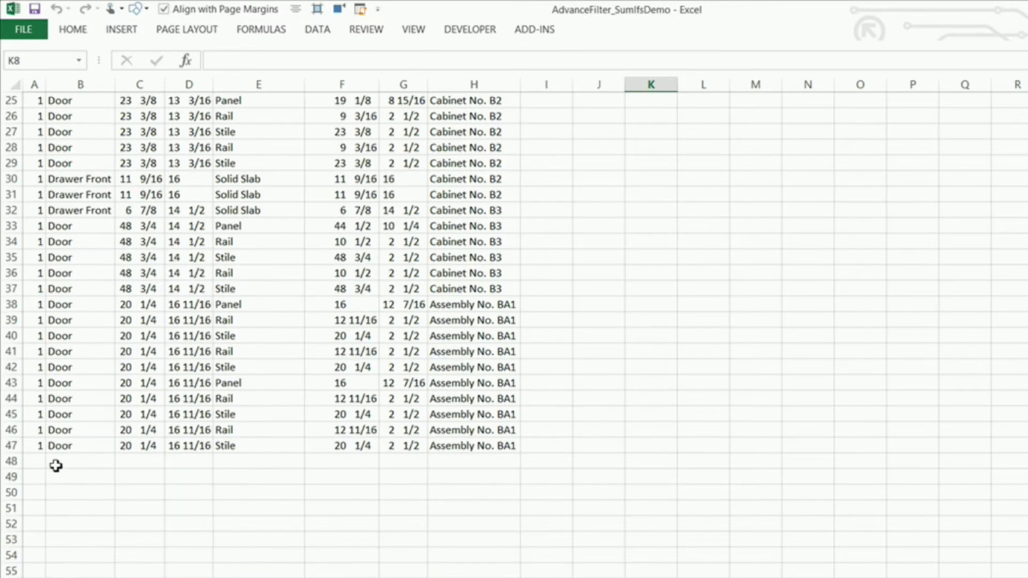
pyautogui.scroll(8, 59, 437)
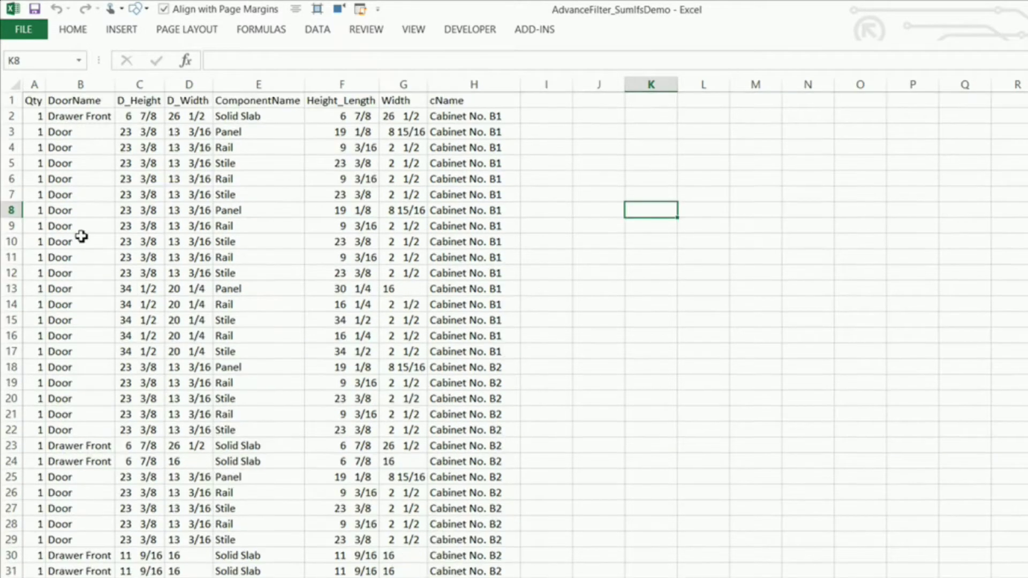
pyautogui.click(705, 151)
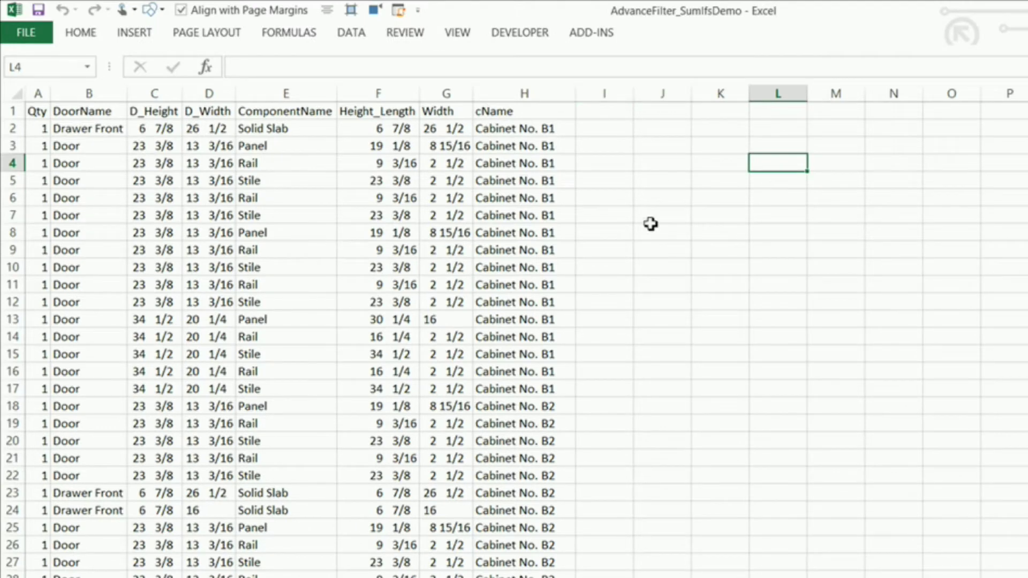
pyautogui.click(208, 290)
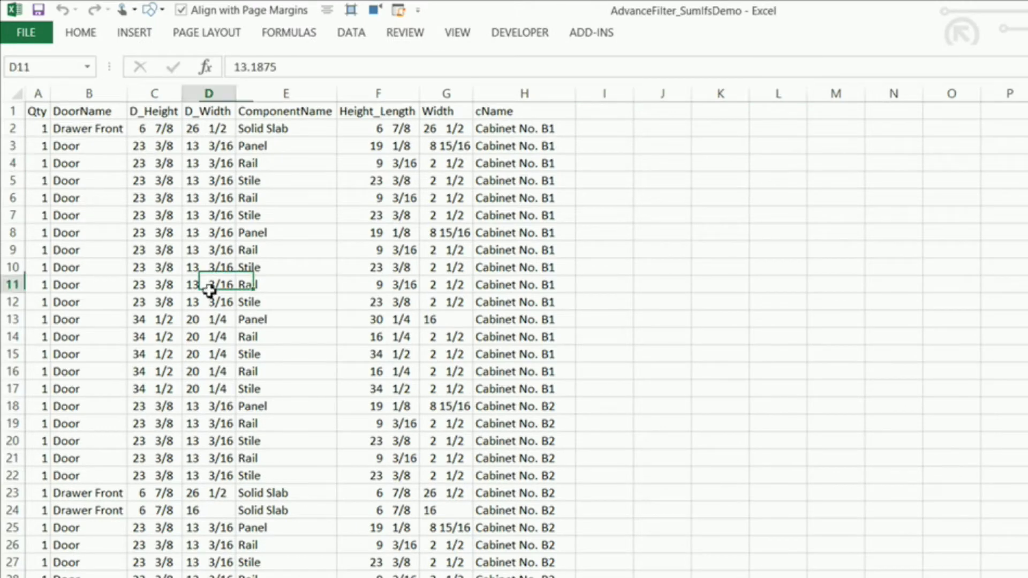
pyautogui.click(342, 33)
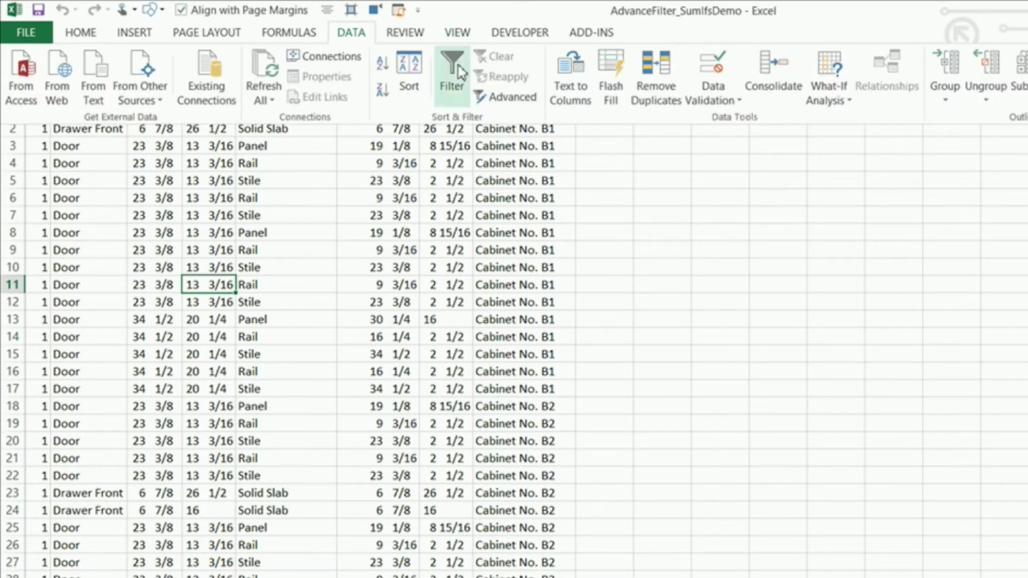
pyautogui.click(506, 102)
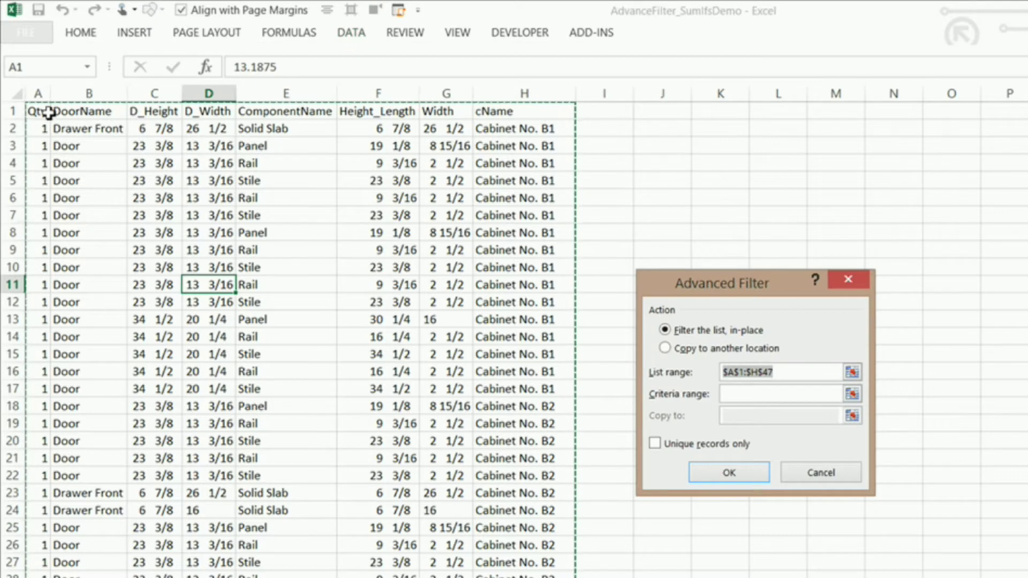
# - Choose Copy to another location and set the list range to B1:H47
pyautogui.scroll(-8, 355, 449)
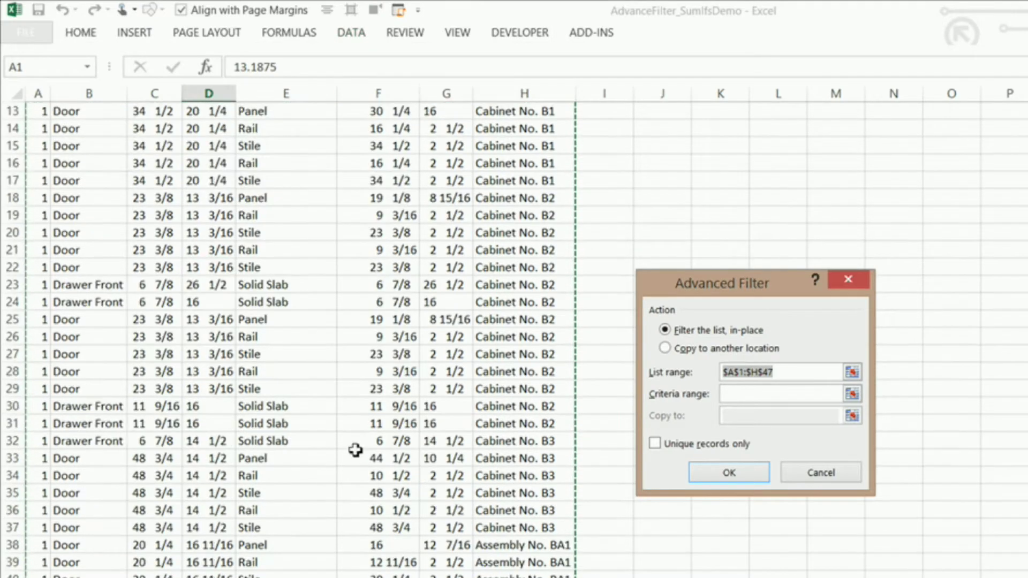
pyautogui.scroll(8, 310, 456)
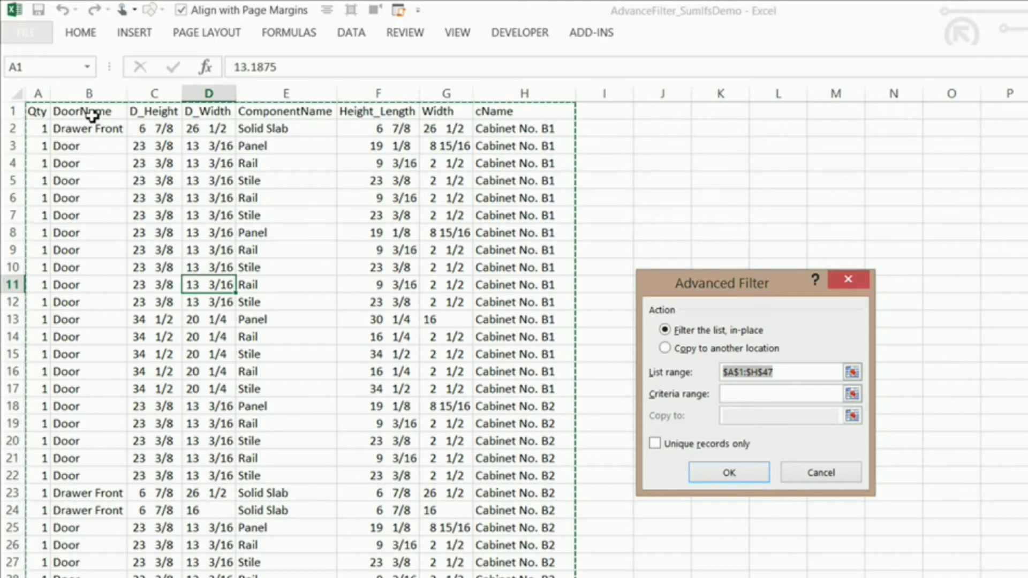
pyautogui.scroll(-8, 374, 290)
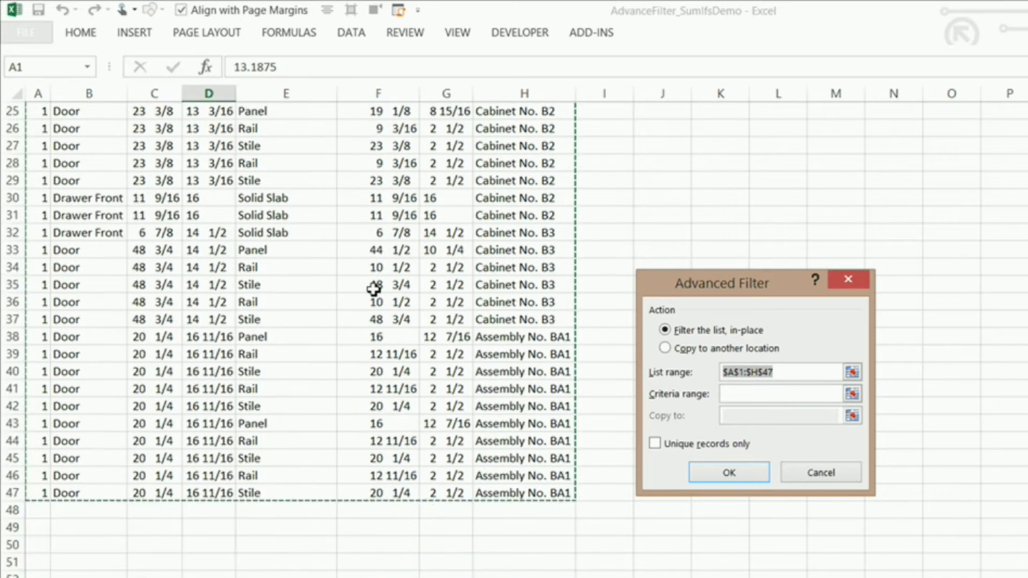
pyautogui.scroll(8, 427, 294)
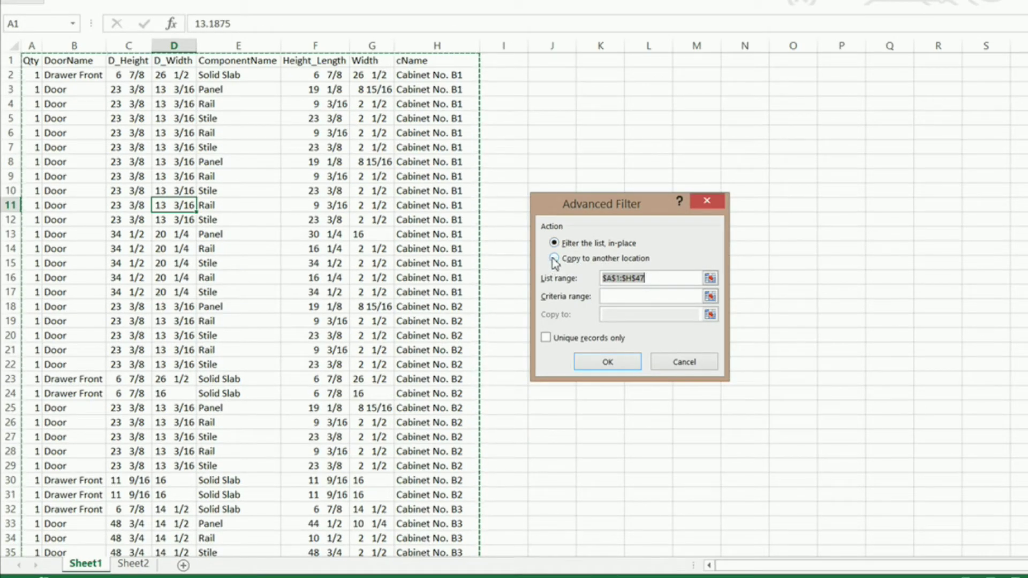
pyautogui.click(554, 259)
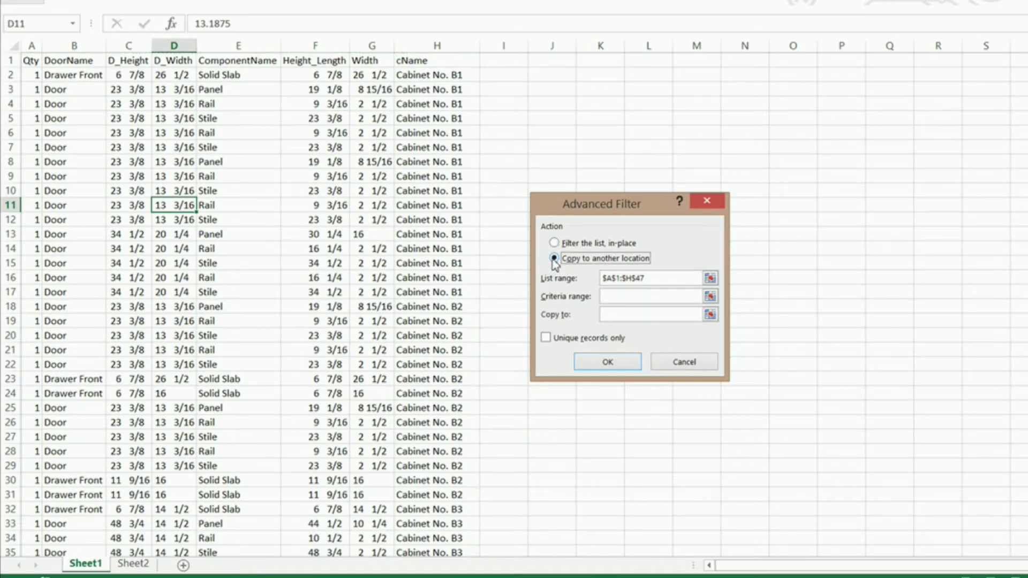
pyautogui.click(653, 278)
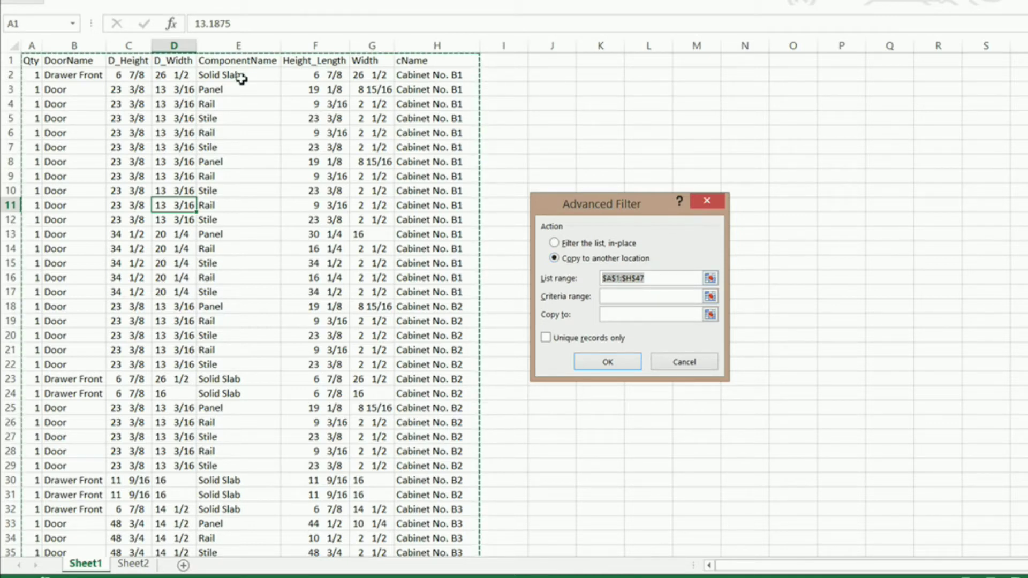
pyautogui.click(69, 63)
pyautogui.hotkey('ctrl', 'shift', 'Right')
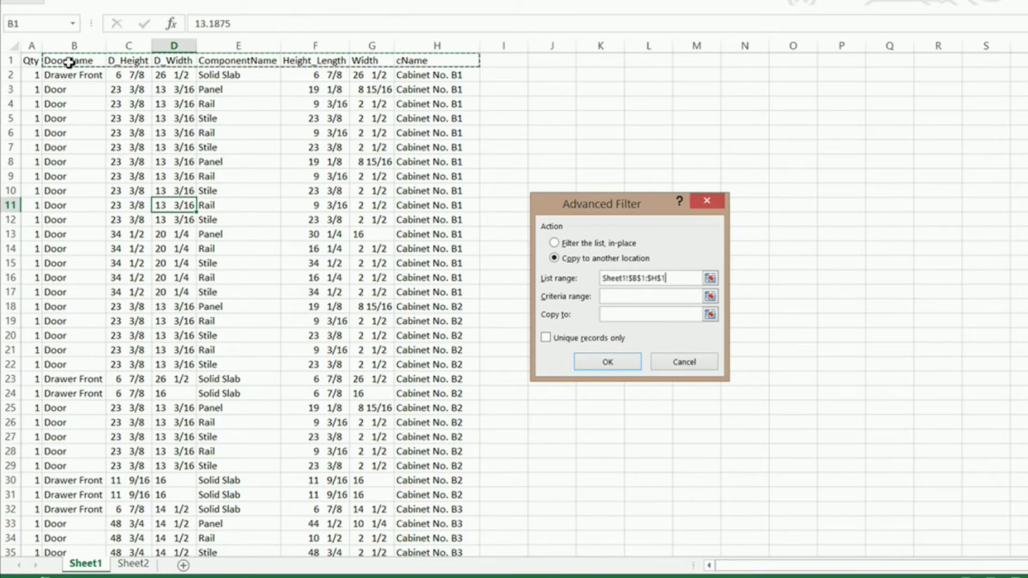
pyautogui.hotkey('ctrl', 'shift', 'Down')
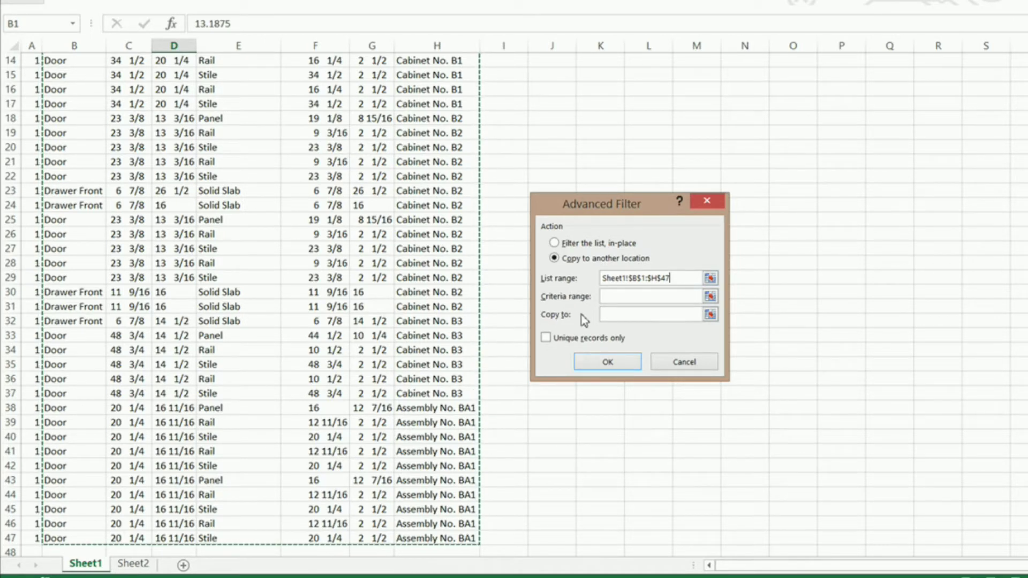
# - Set the copy destination to K1, keep unique records only, and run the filter
pyautogui.click(610, 315)
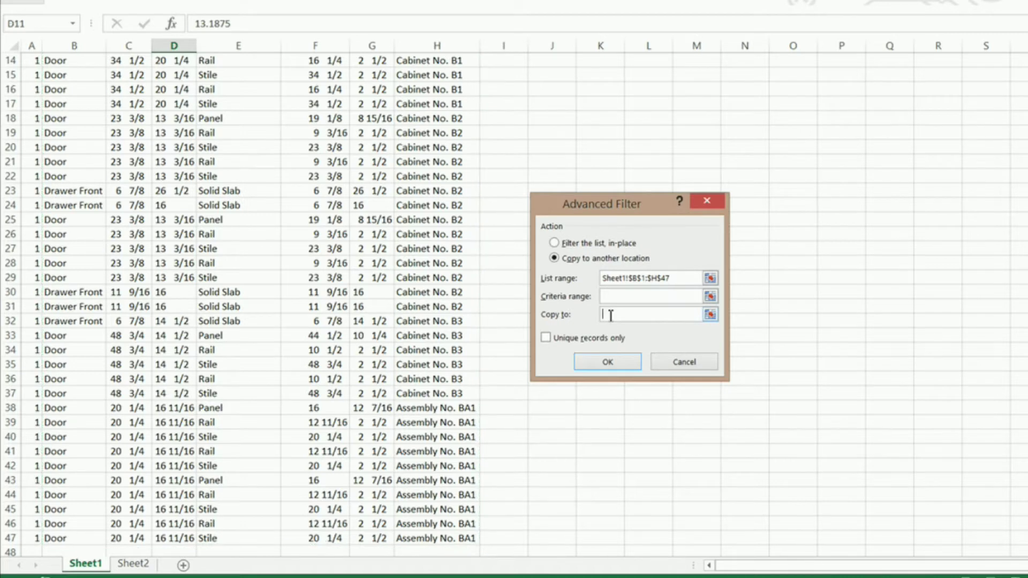
pyautogui.scroll(4, 604, 64)
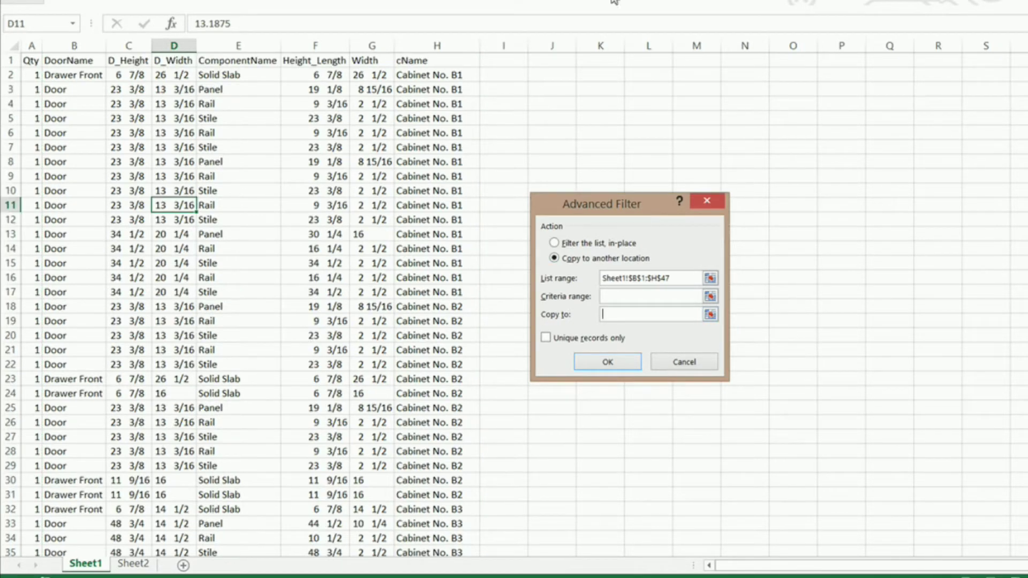
pyautogui.click(600, 61)
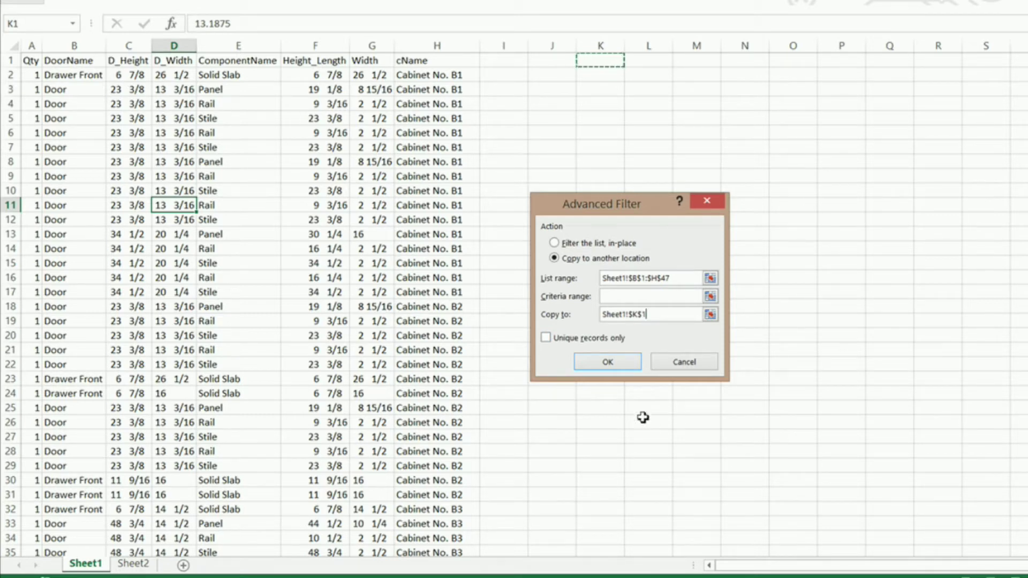
pyautogui.click(545, 338)
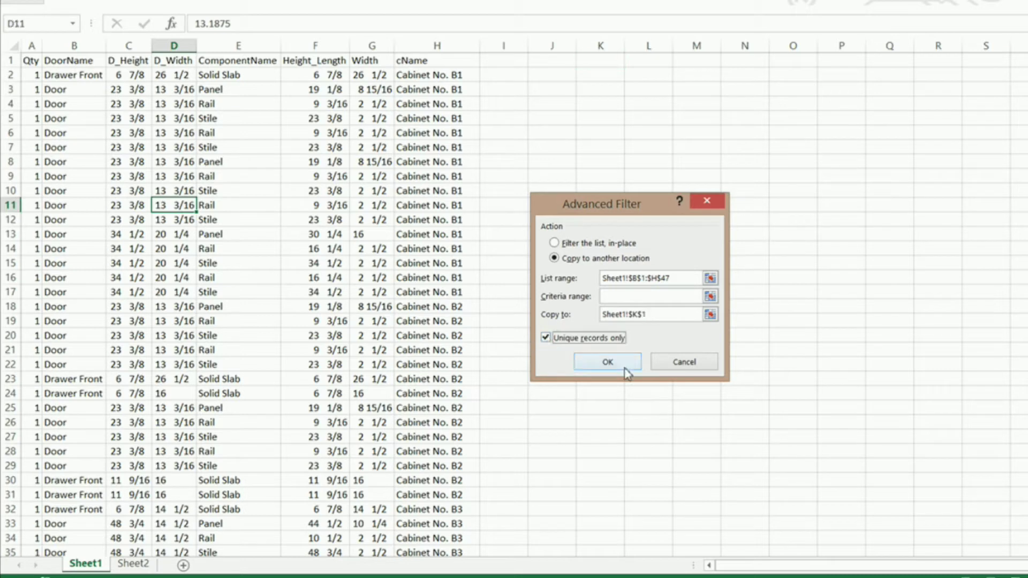
pyautogui.click(608, 362)
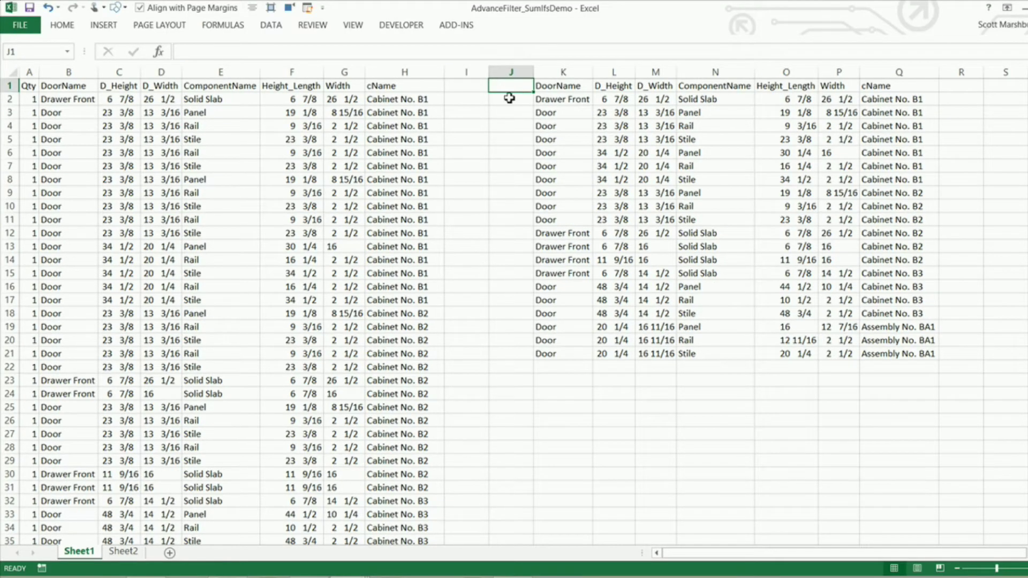
# - Enter the heading 'Qty' in cell J1
pyautogui.write('Qty')
pyautogui.press('Return')
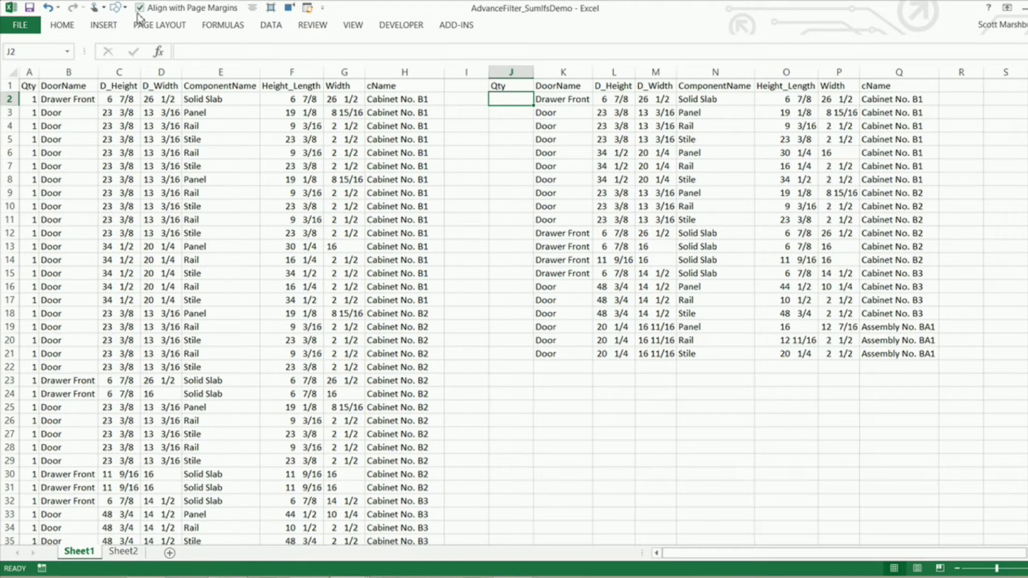
# - Insert the SUMIFS function into J2 by searching for 'sumifs'
pyautogui.click(208, 28)
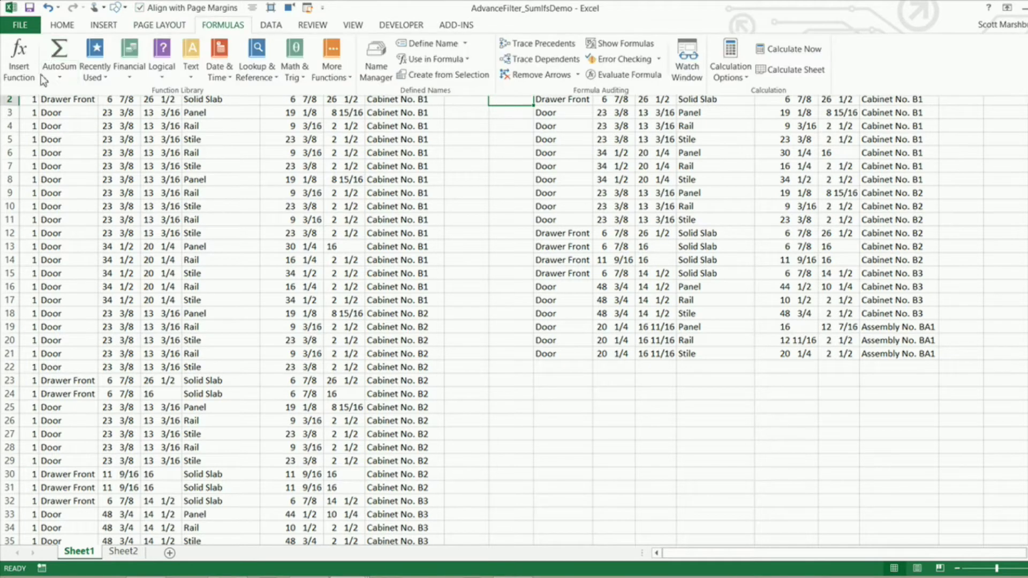
pyautogui.click(20, 69)
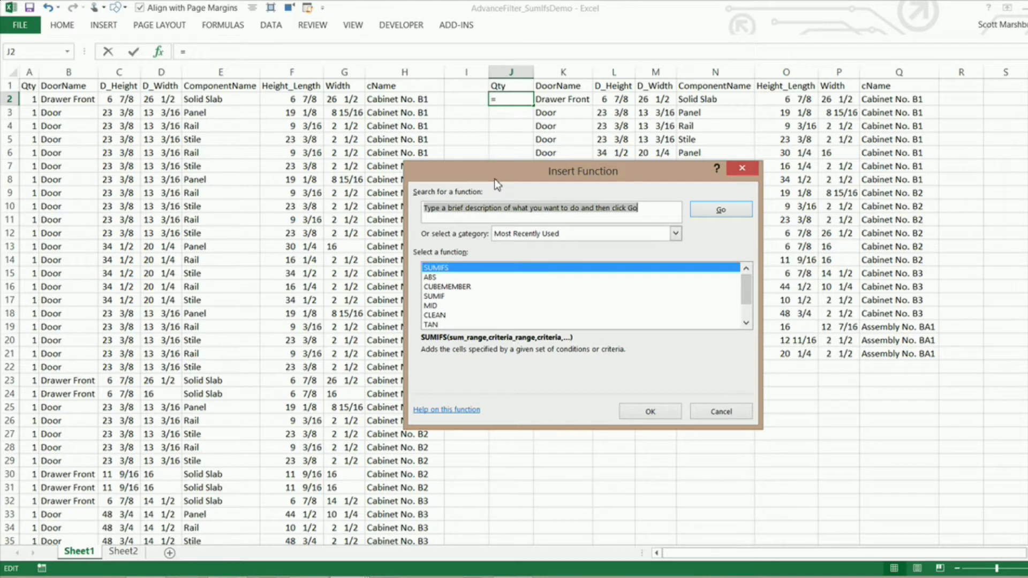
pyautogui.write('sumifs')
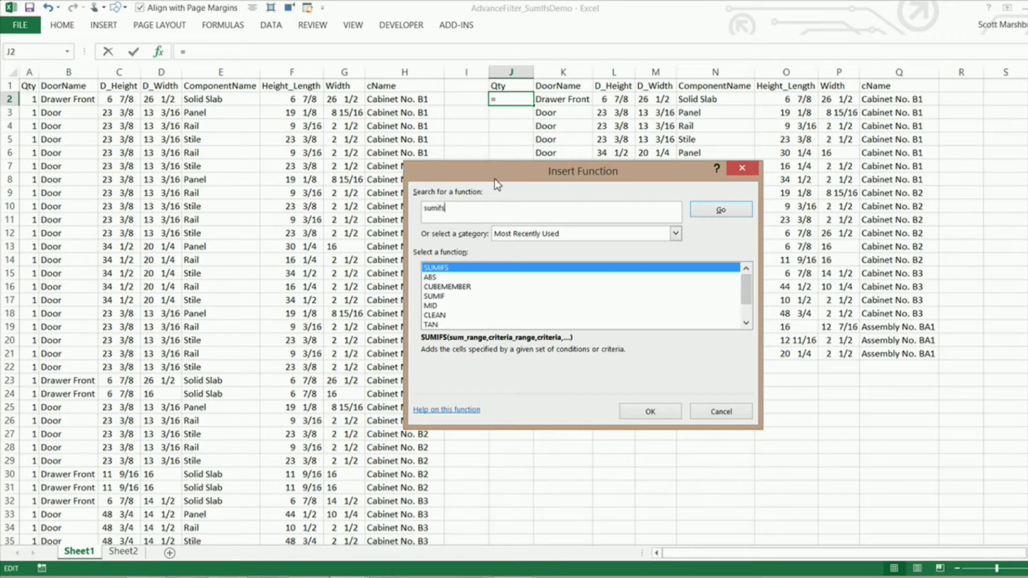
pyautogui.press('Return')
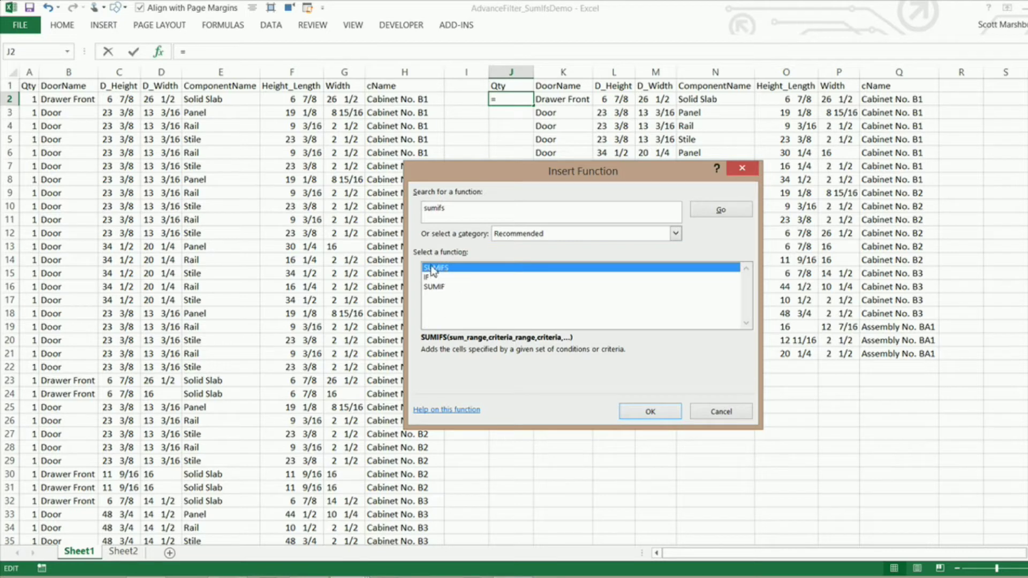
pyautogui.click(653, 413)
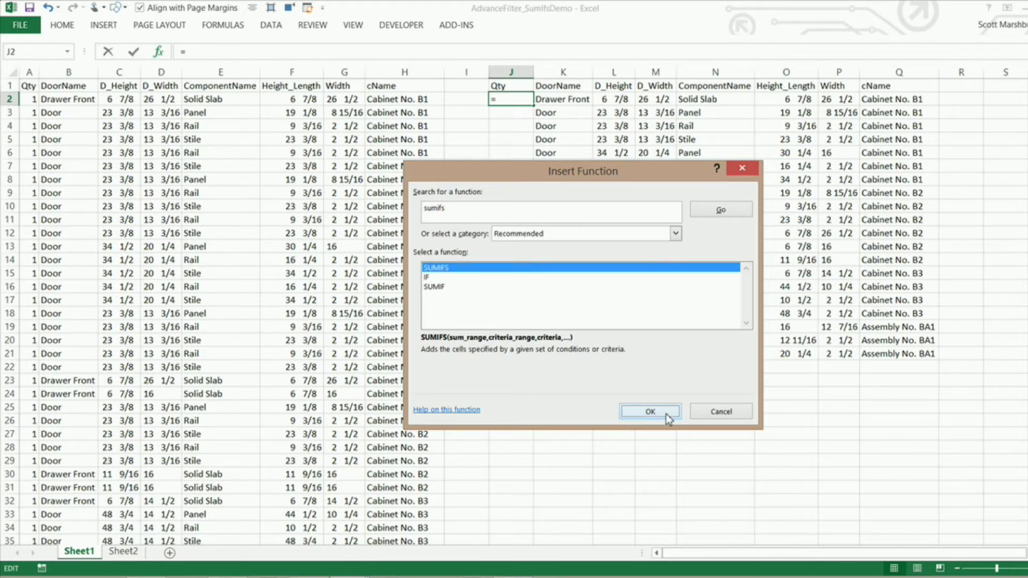
# - Set the SUMIFS sum range to the absolute Qty range $A$2:$A$47
pyautogui.moveTo(544, 190); pyautogui.dragTo(527, 156)
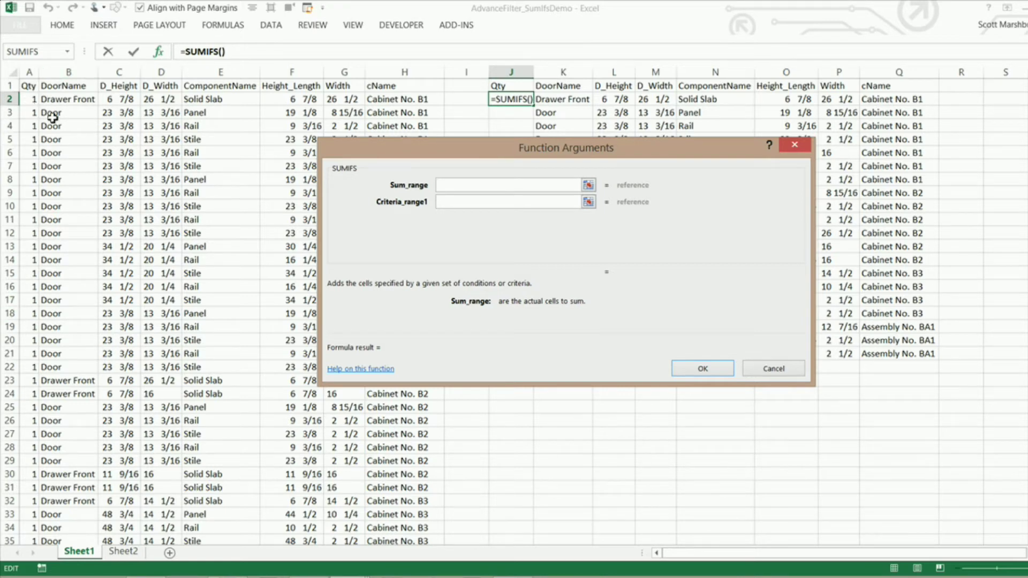
pyautogui.click(29, 101)
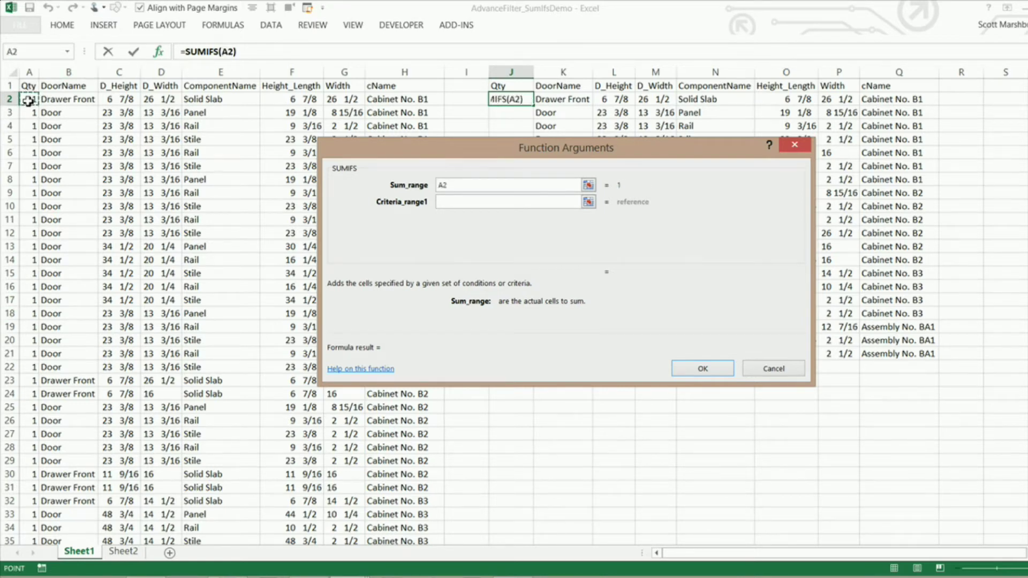
pyautogui.hotkey('ctrl', 'shift', 'Down')
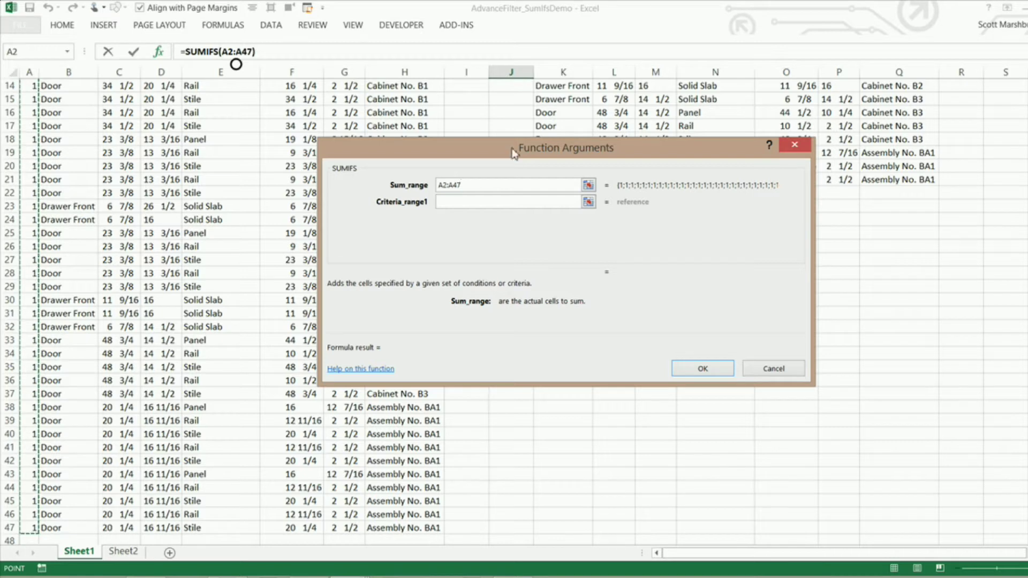
pyautogui.press('F4')
pyautogui.scroll(4, 513, 125)
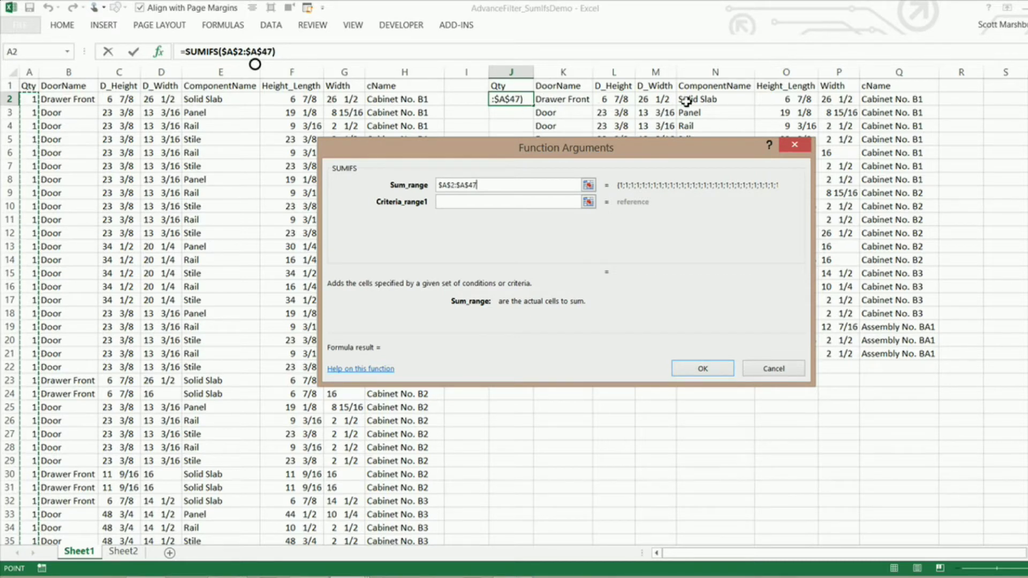
# - Add criteria range $B$2:$B$47 matching DoorName against K2
pyautogui.click(455, 207)
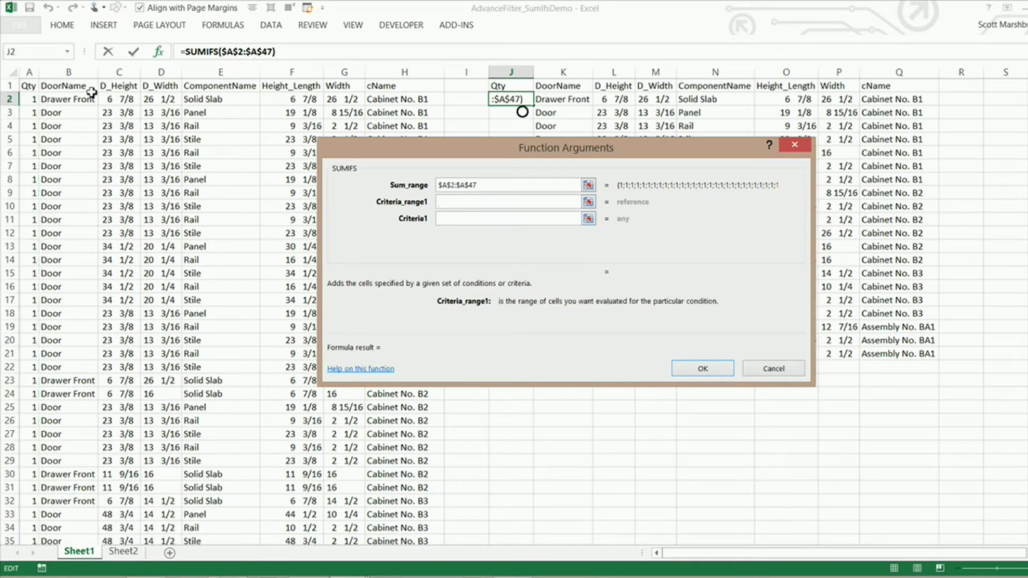
pyautogui.click(57, 100)
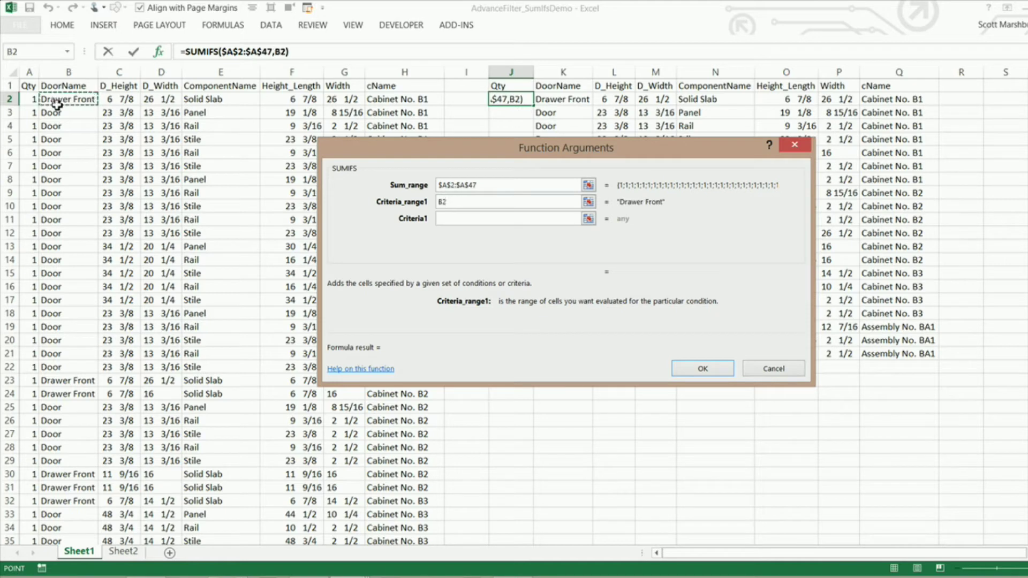
pyautogui.hotkey('ctrl', 'shift', 'Down')
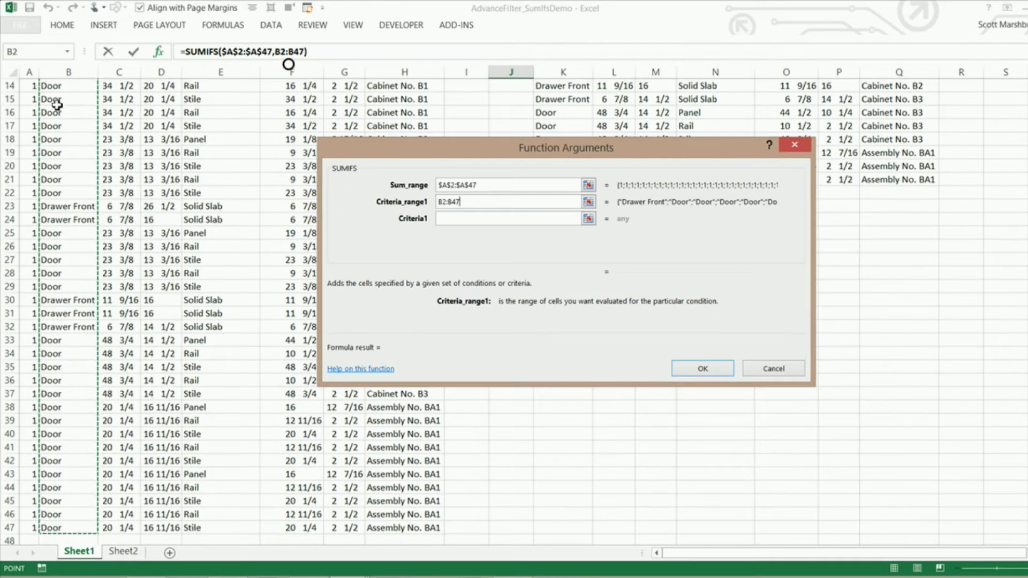
pyautogui.press('F4')
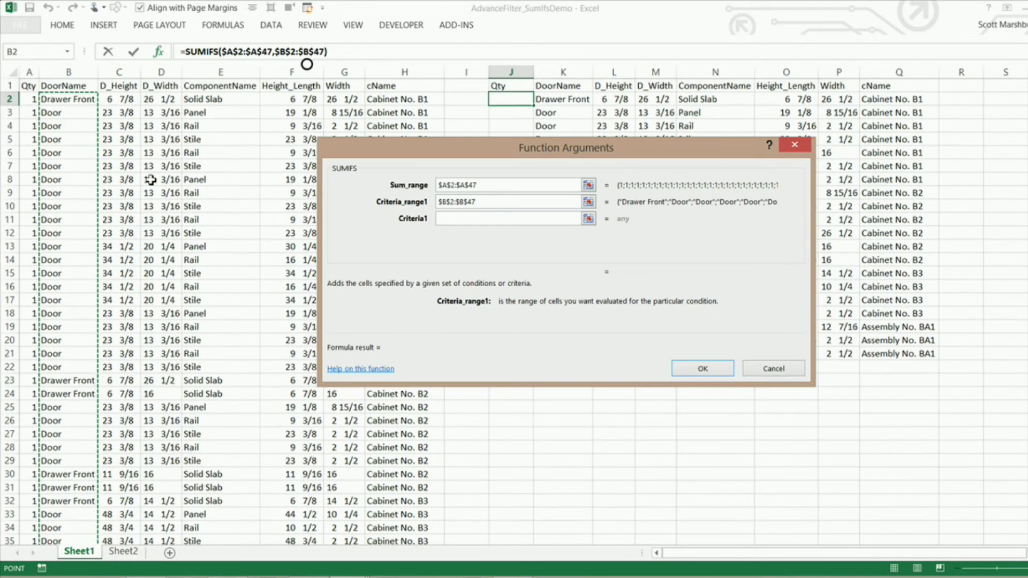
pyautogui.click(445, 220)
pyautogui.click(444, 220)
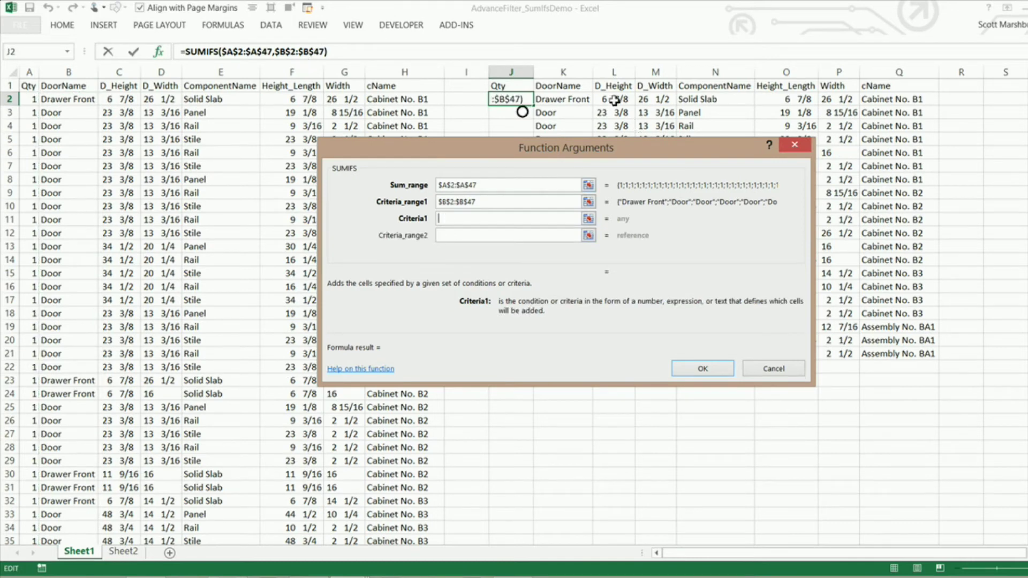
pyautogui.click(564, 100)
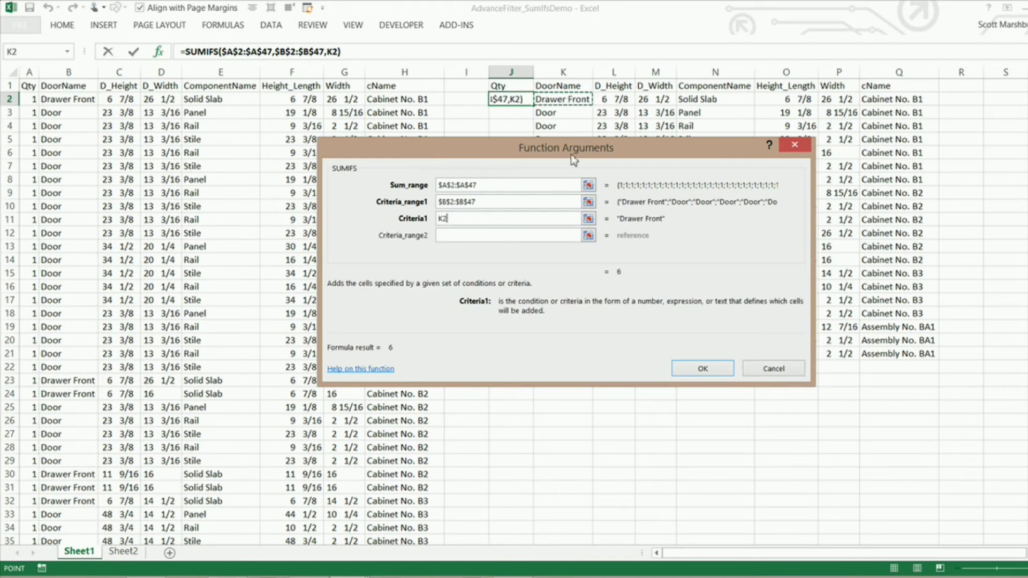
# - Add criteria range $C$2:$C$47 matching D_Height against L2
pyautogui.click(450, 235)
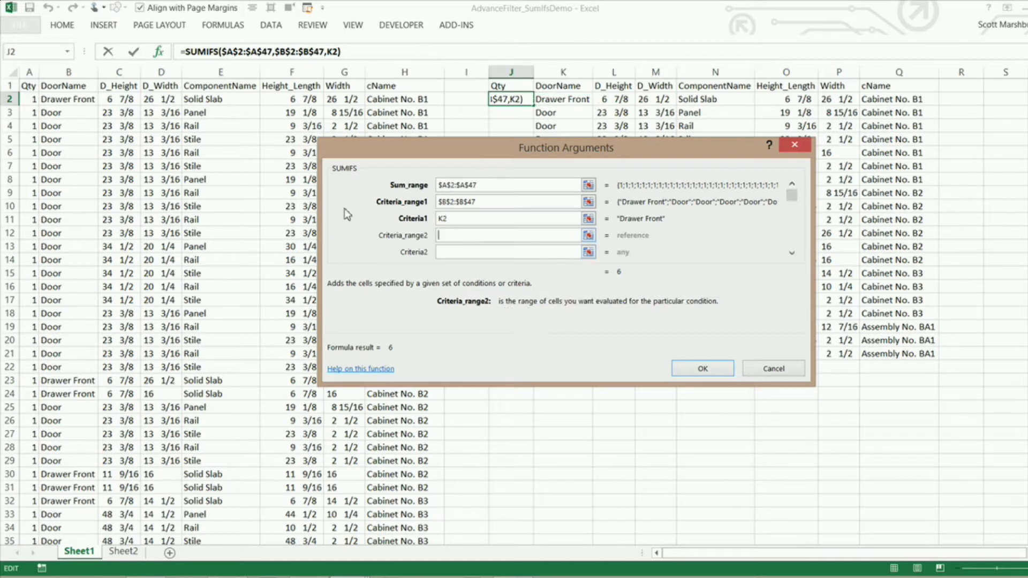
pyautogui.click(113, 101)
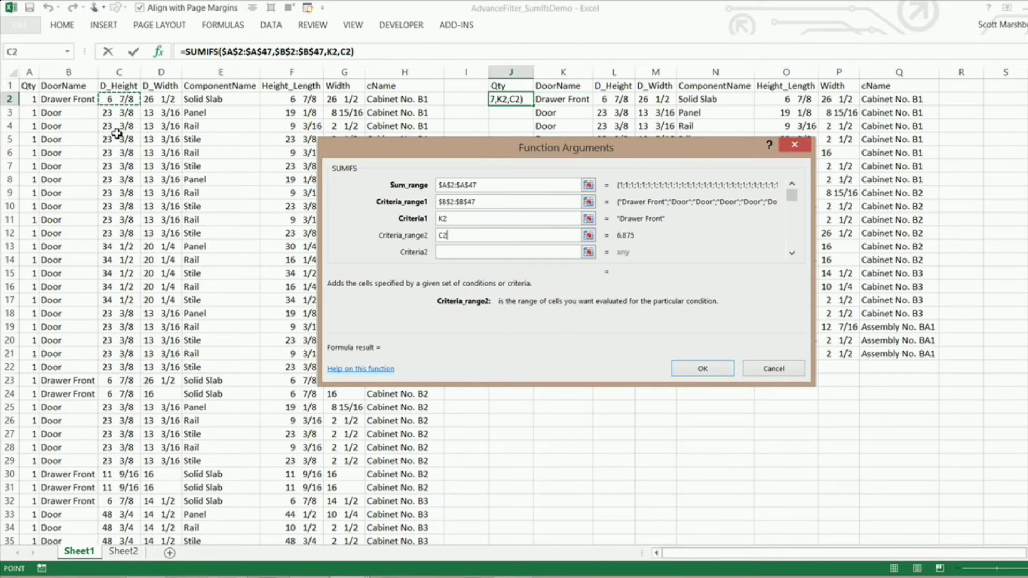
pyautogui.hotkey('ctrl', 'shift', 'Down')
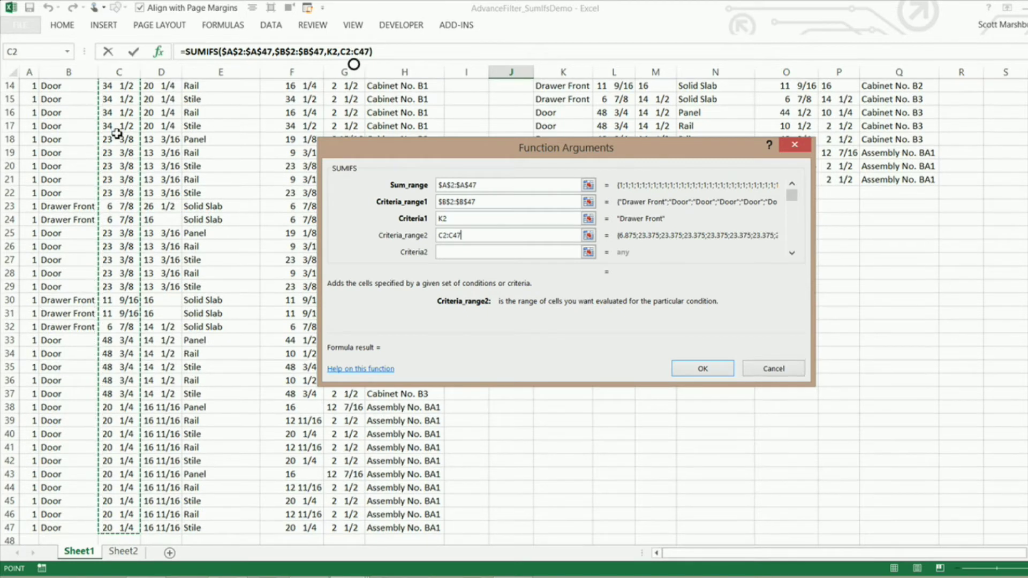
pyautogui.press('F4')
pyautogui.scroll(5, 116, 134)
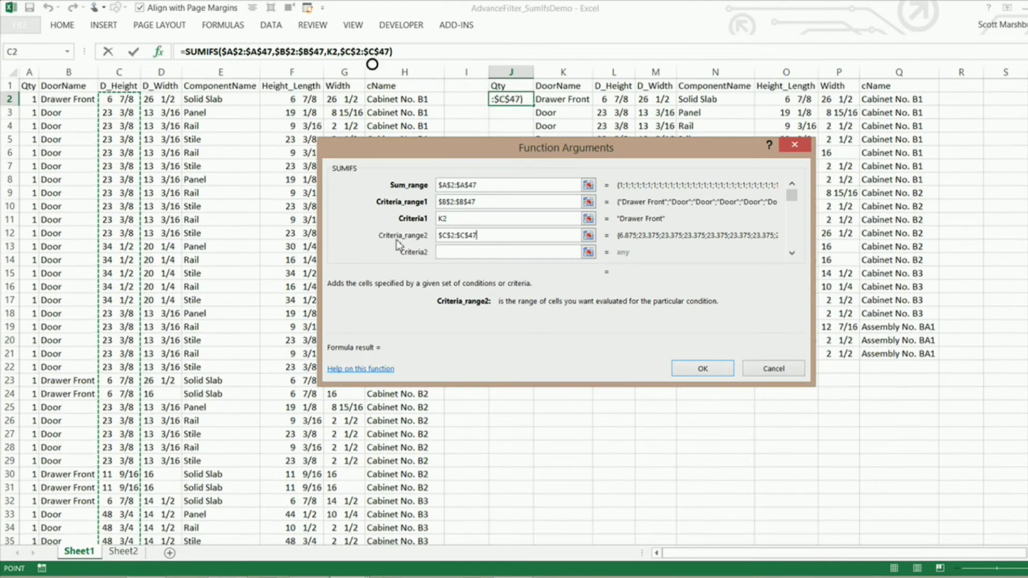
pyautogui.click(453, 253)
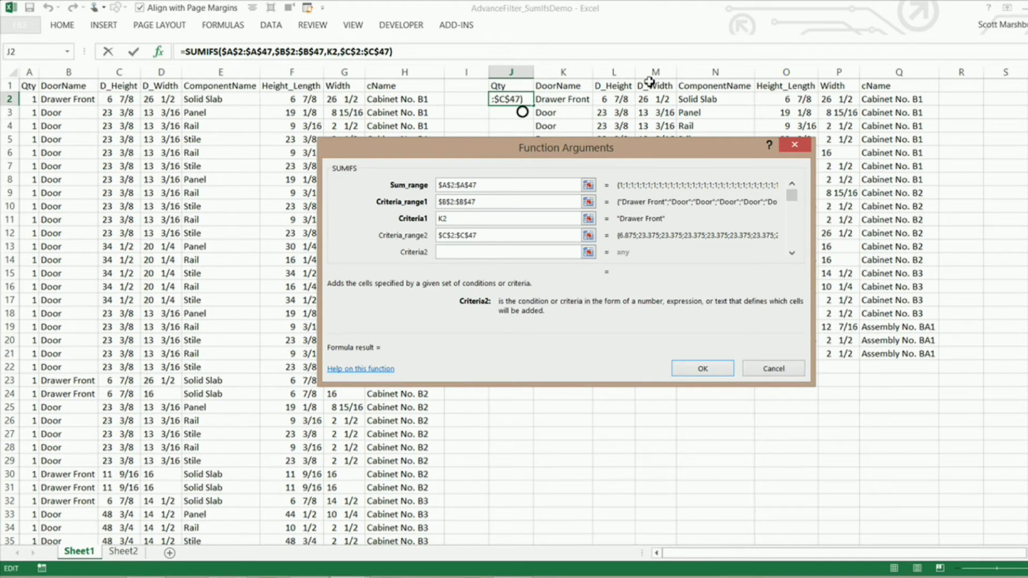
pyautogui.click(613, 101)
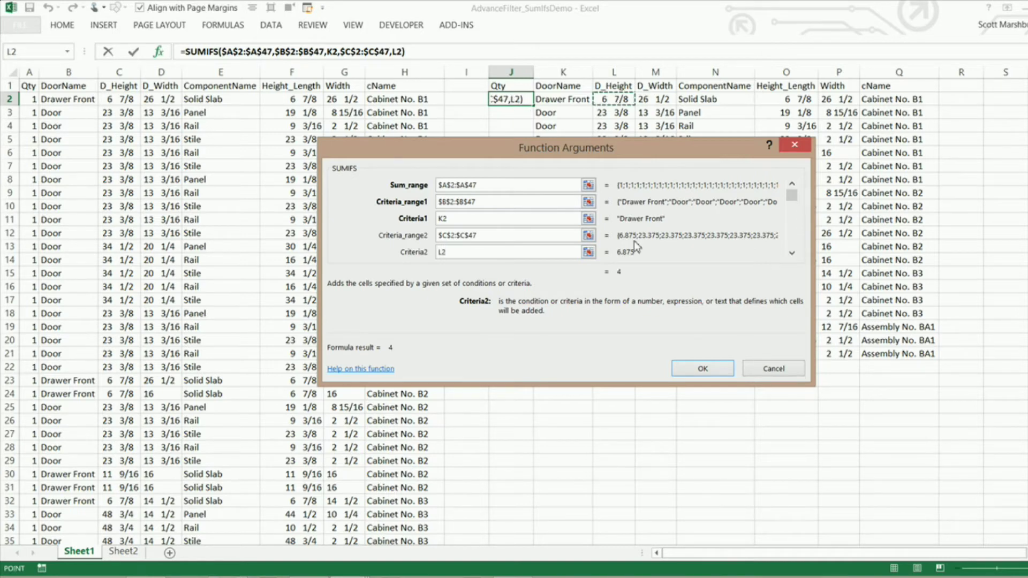
# - Add criteria range $D$2:$D$47 matching D_Width against M2
pyautogui.click(792, 254)
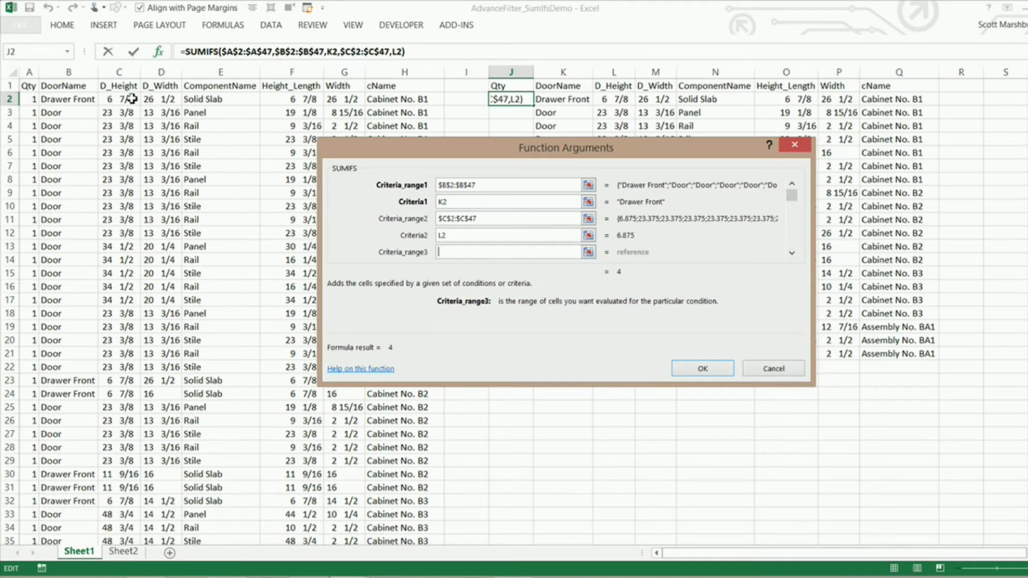
pyautogui.click(162, 100)
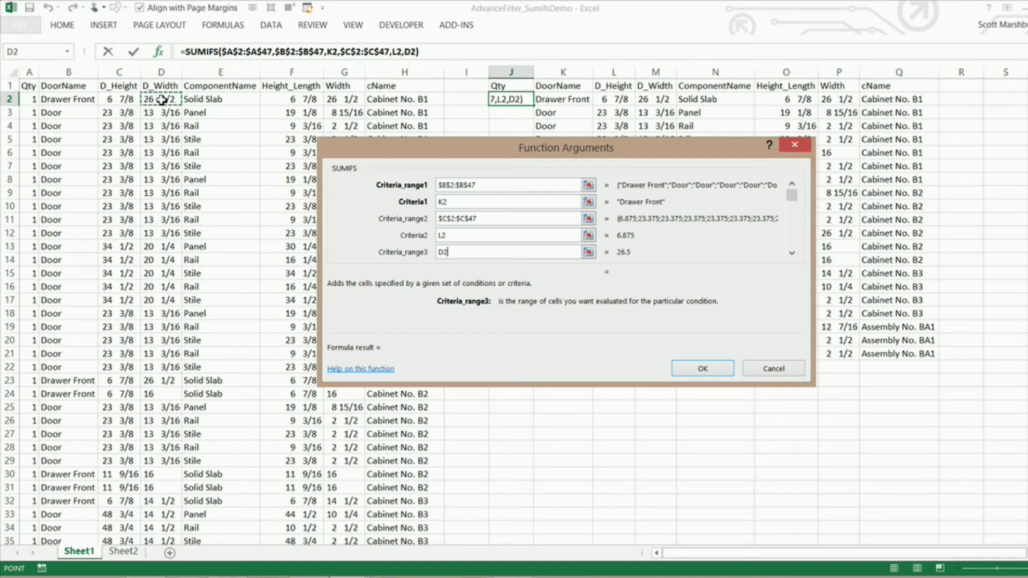
pyautogui.moveTo(161, 100); pyautogui.dragTo(161, 530)
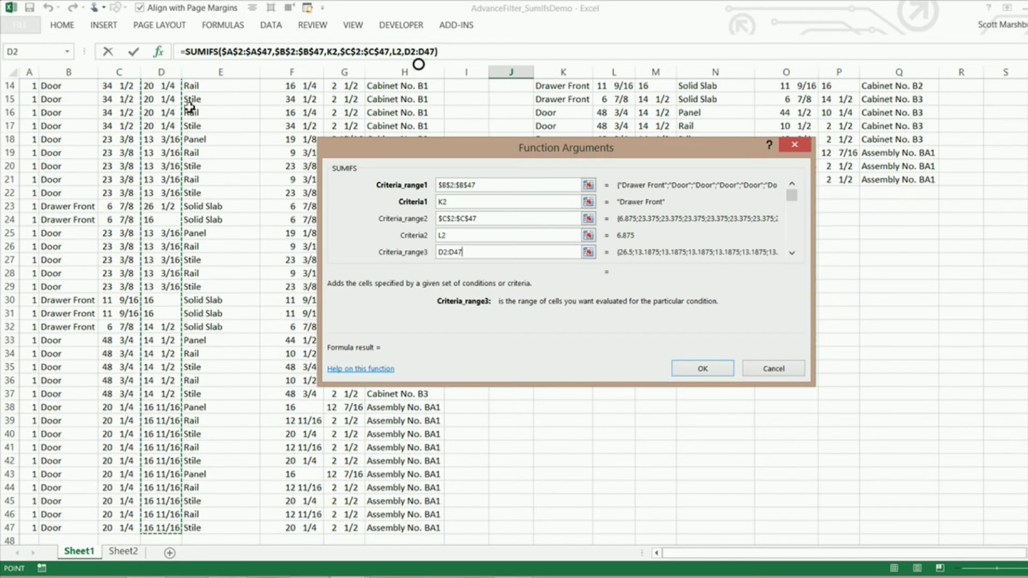
pyautogui.press('F4')
pyautogui.scroll(5, 300, 154)
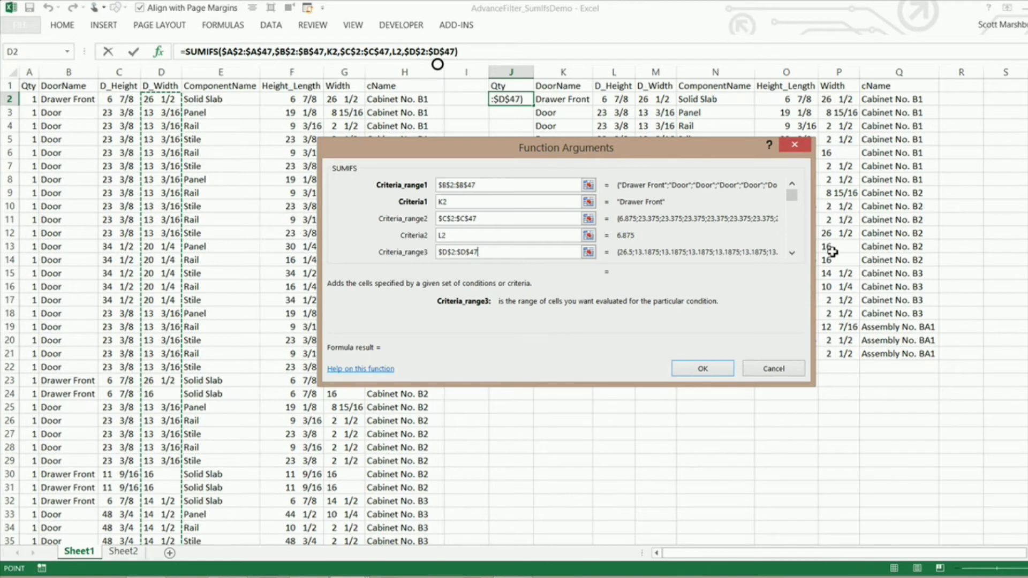
pyautogui.click(792, 253)
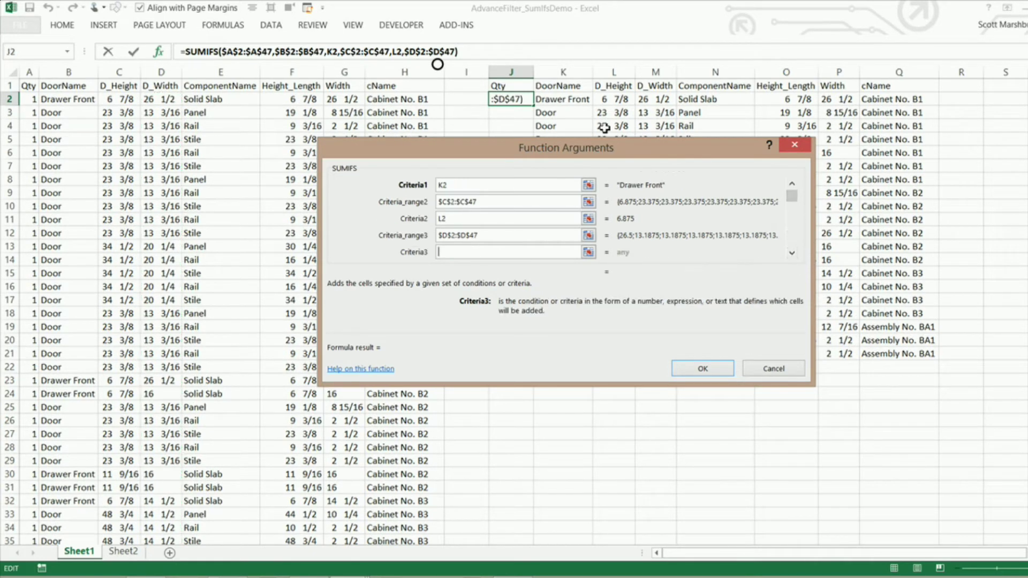
pyautogui.click(661, 101)
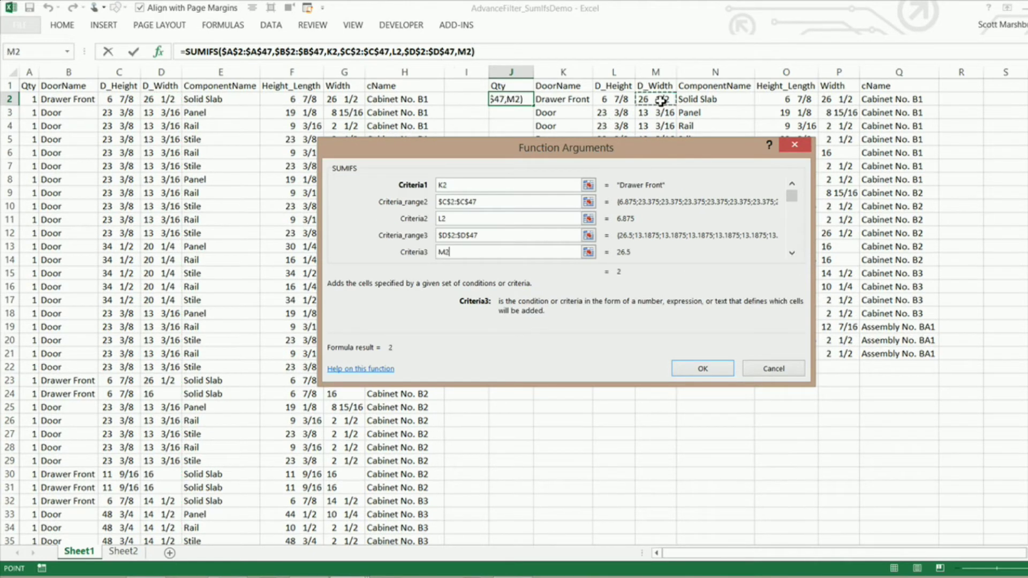
# - Add criteria range $E$2:$E$47 matching ComponentName against N2
pyautogui.click(792, 253)
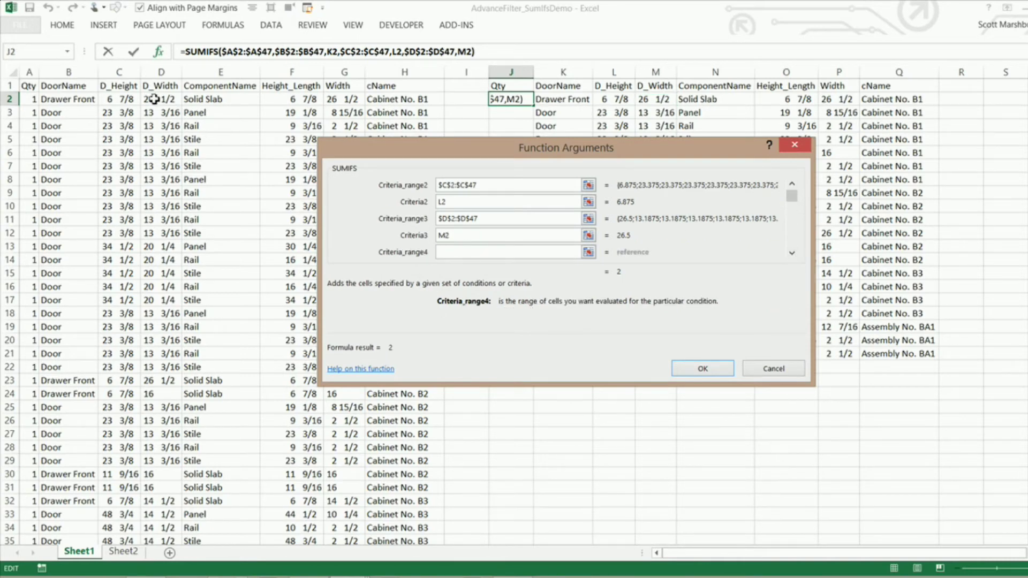
pyautogui.click(221, 101)
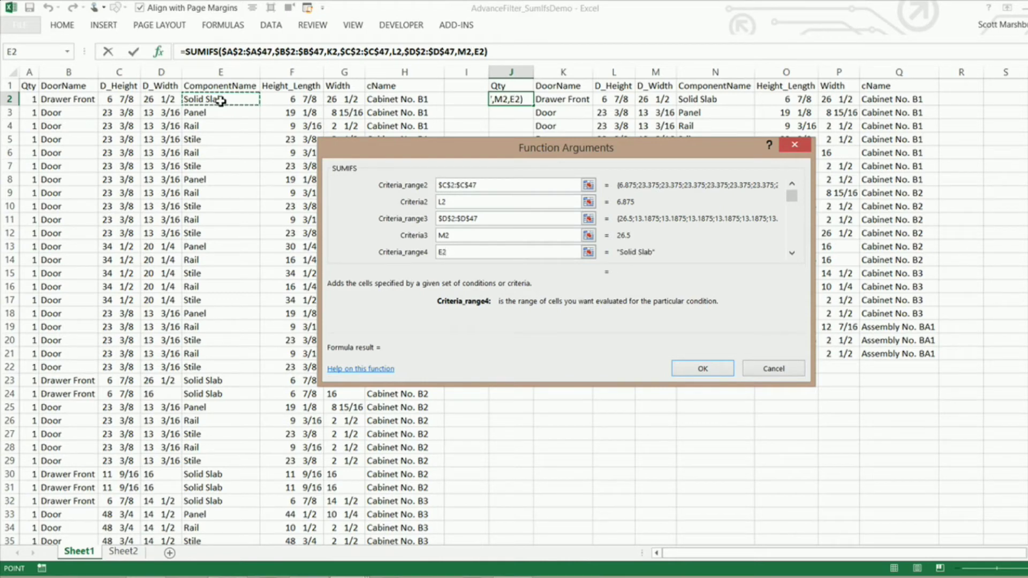
pyautogui.hotkey('ctrl', 'shift', 'Down')
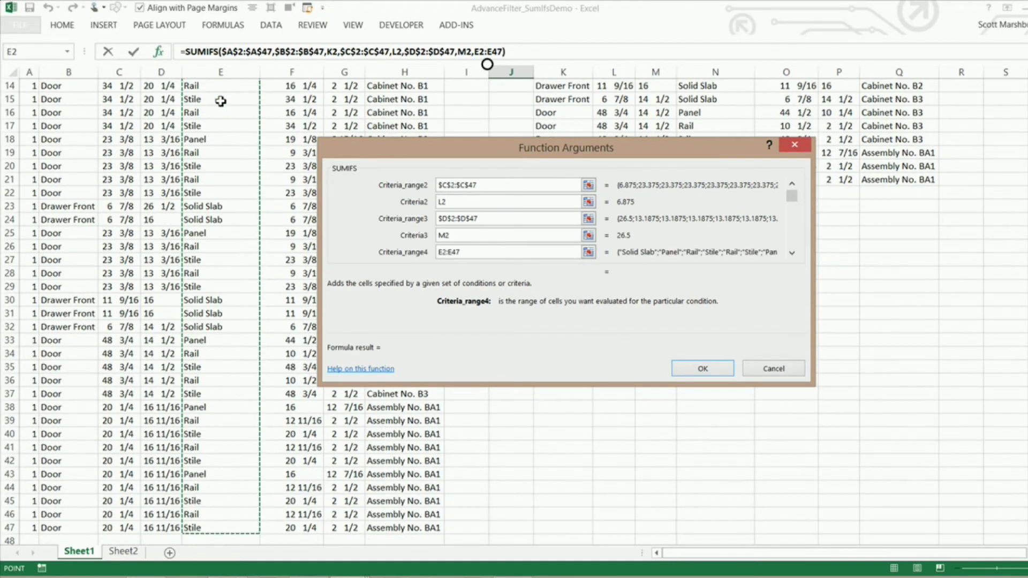
pyautogui.press('F4')
pyautogui.click(792, 253)
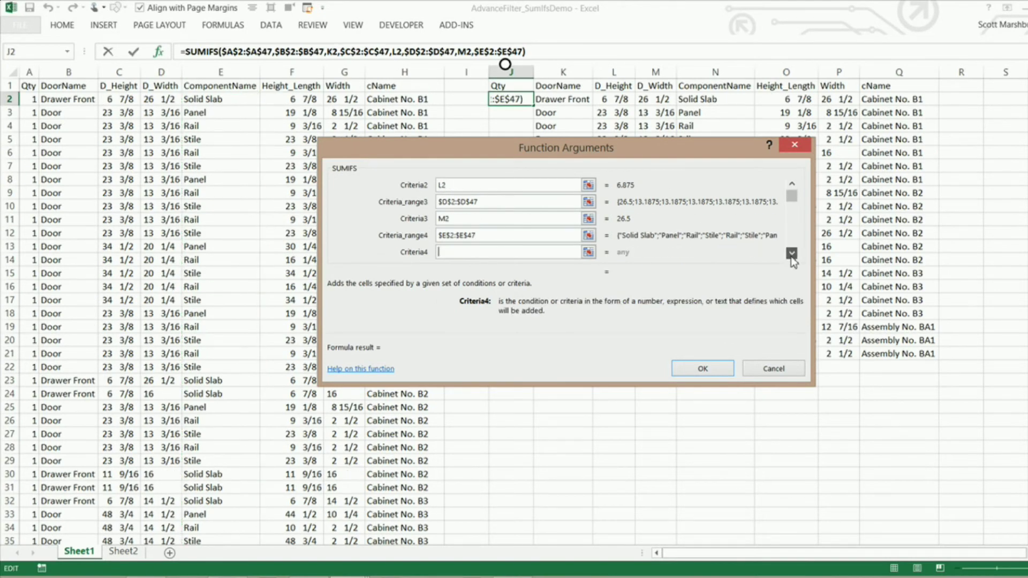
pyautogui.click(706, 100)
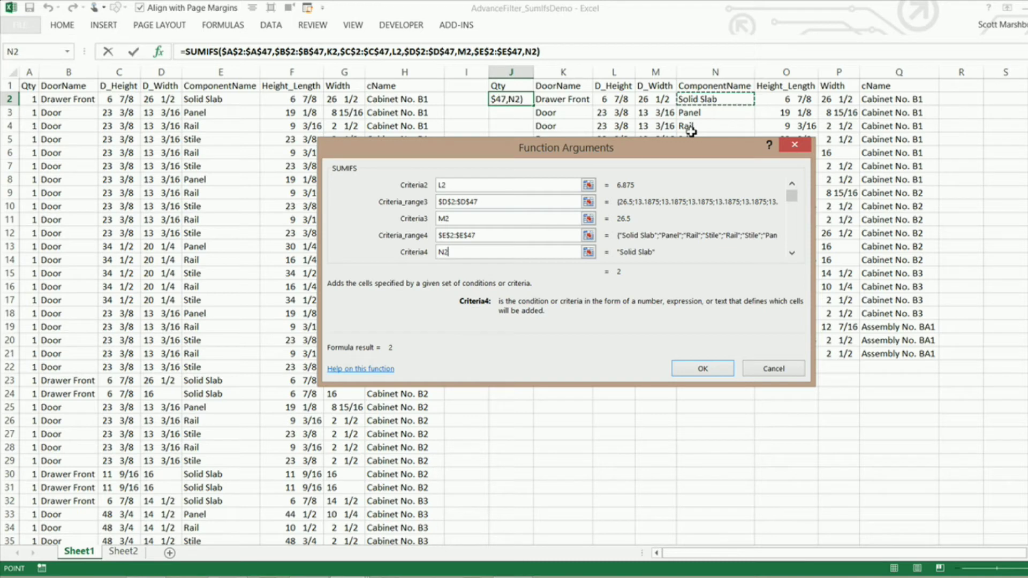
# - Add $F$2:$F$47 (Height_Length) as the fifth criteria range
pyautogui.click(791, 252)
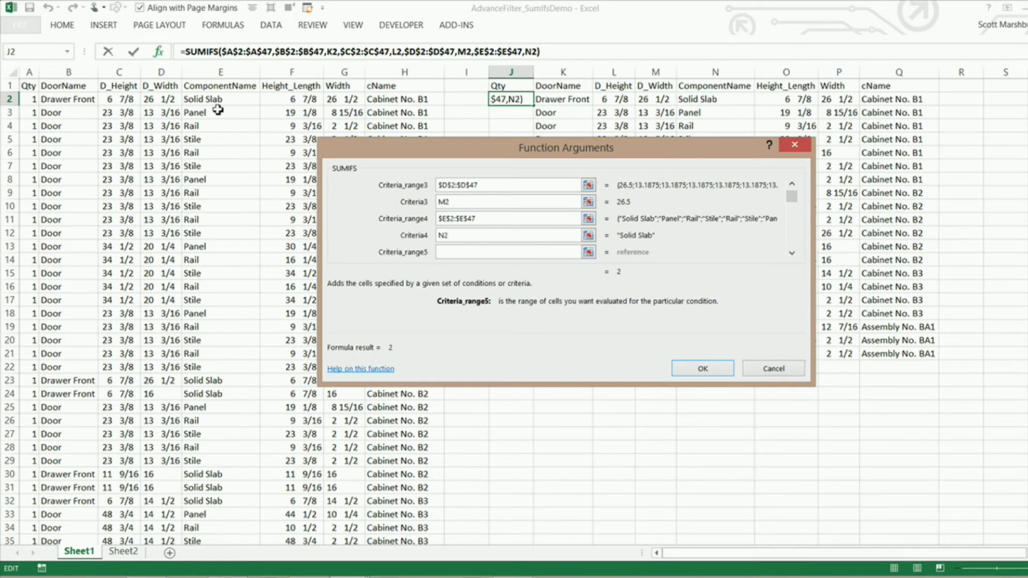
pyautogui.click(310, 100)
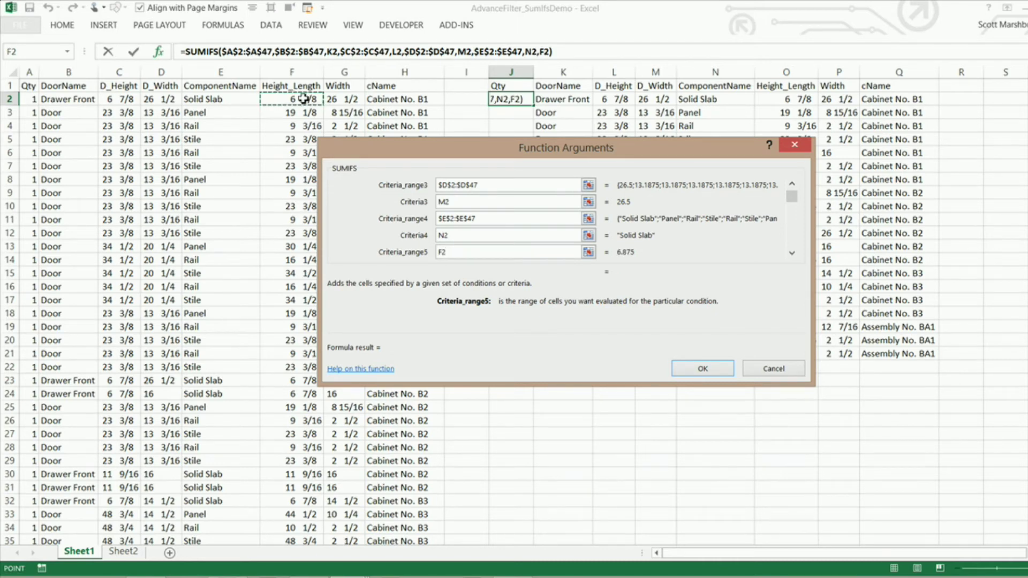
pyautogui.hotkey('ctrl', 'shift', 'Down')
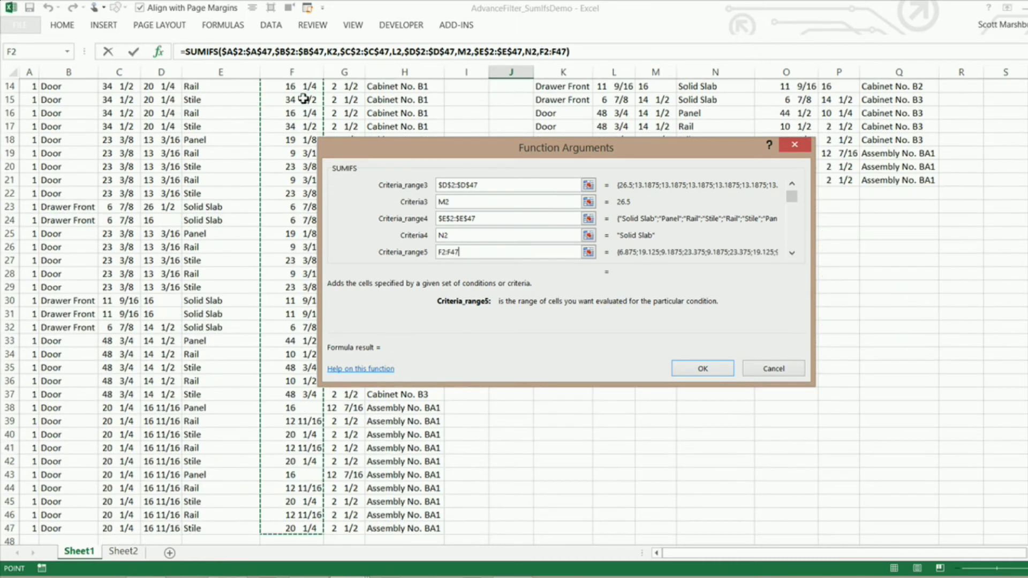
pyautogui.press('F4')
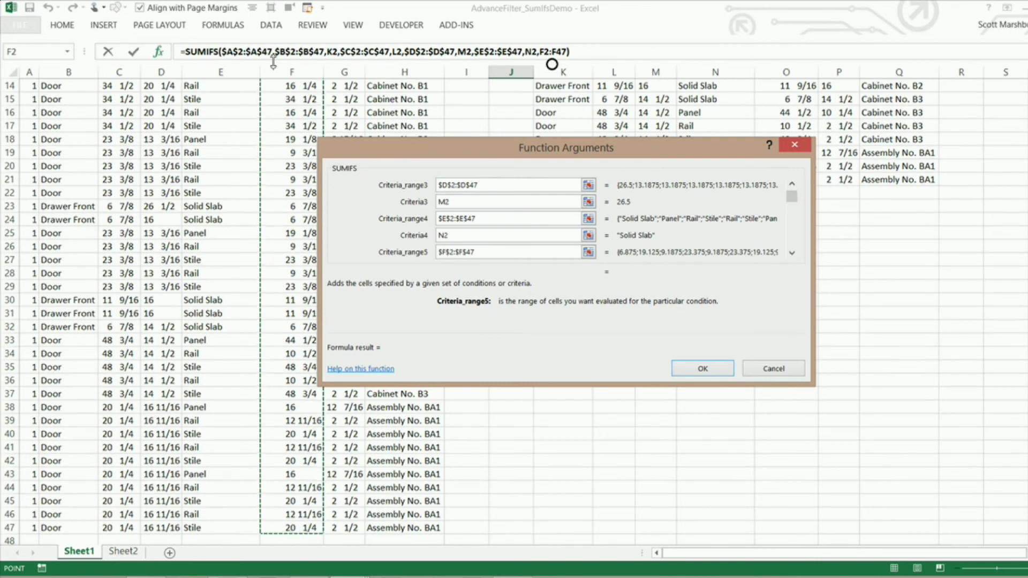
pyautogui.click(791, 252)
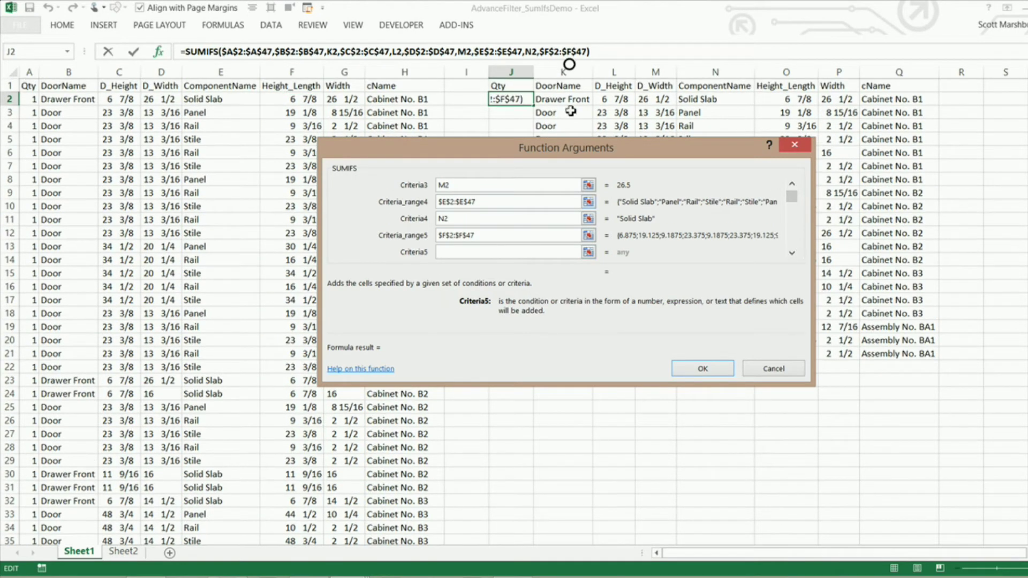
# - Match the height against O2 and add criteria range $G$2:$G$47 matching P2
pyautogui.click(793, 104)
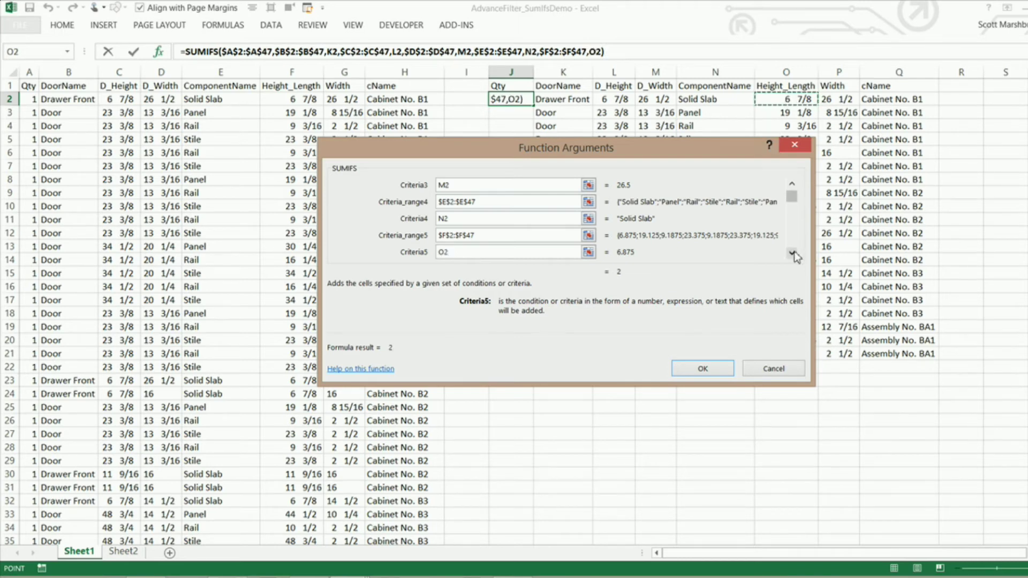
pyautogui.click(792, 252)
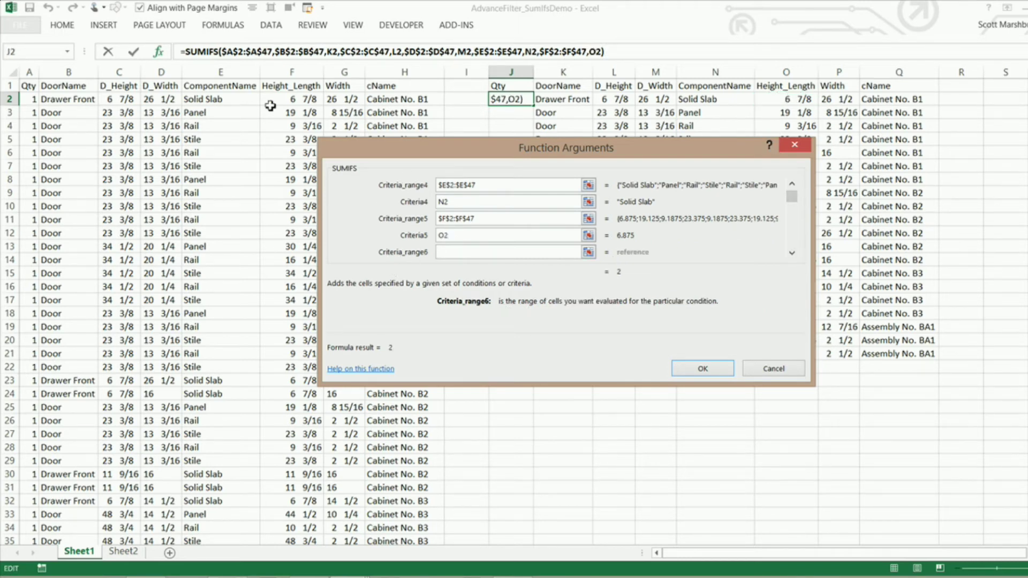
pyautogui.click(341, 100)
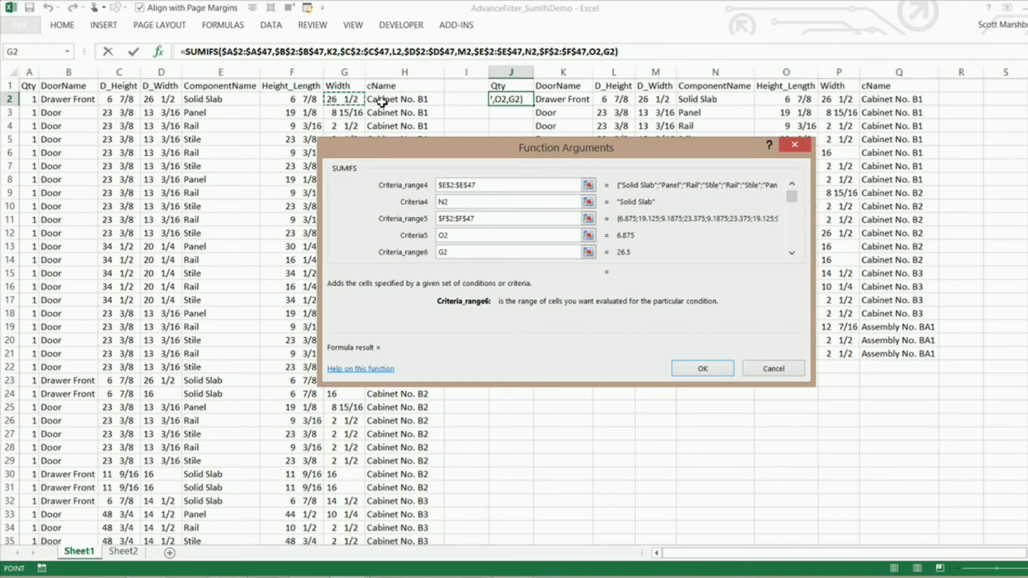
pyautogui.hotkey('ctrl', 'shift', 'Down')
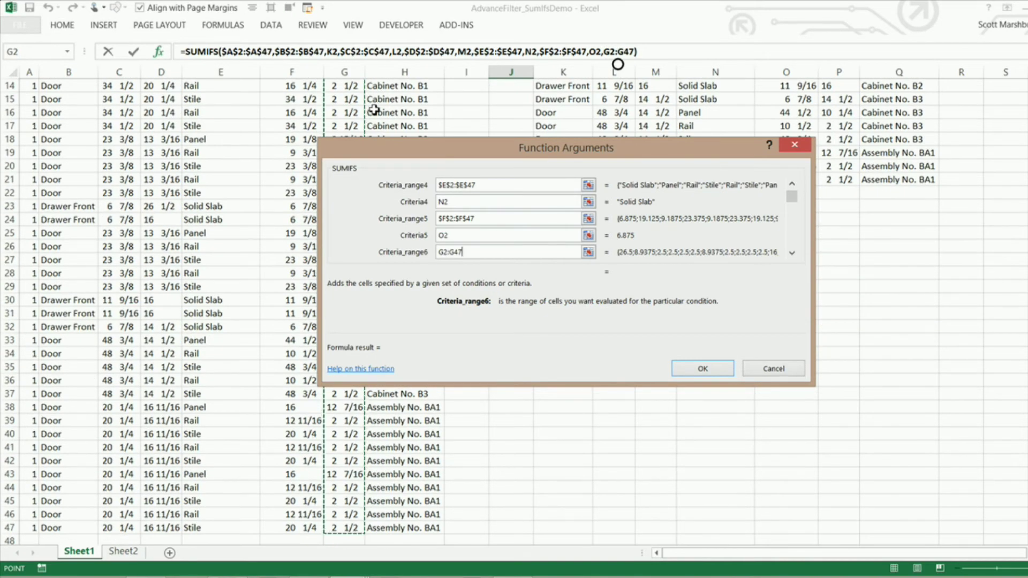
pyautogui.press('F4')
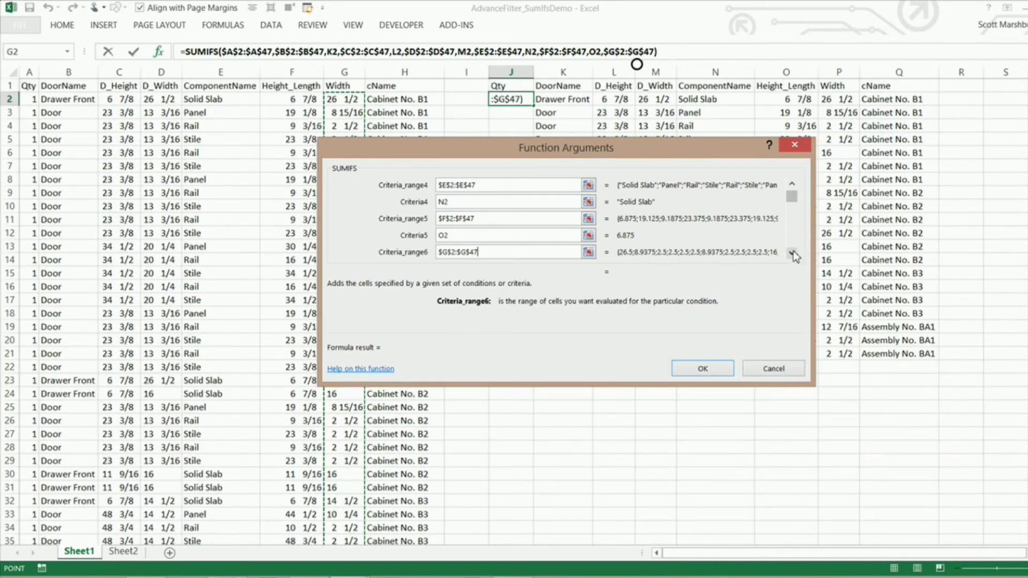
pyautogui.click(792, 252)
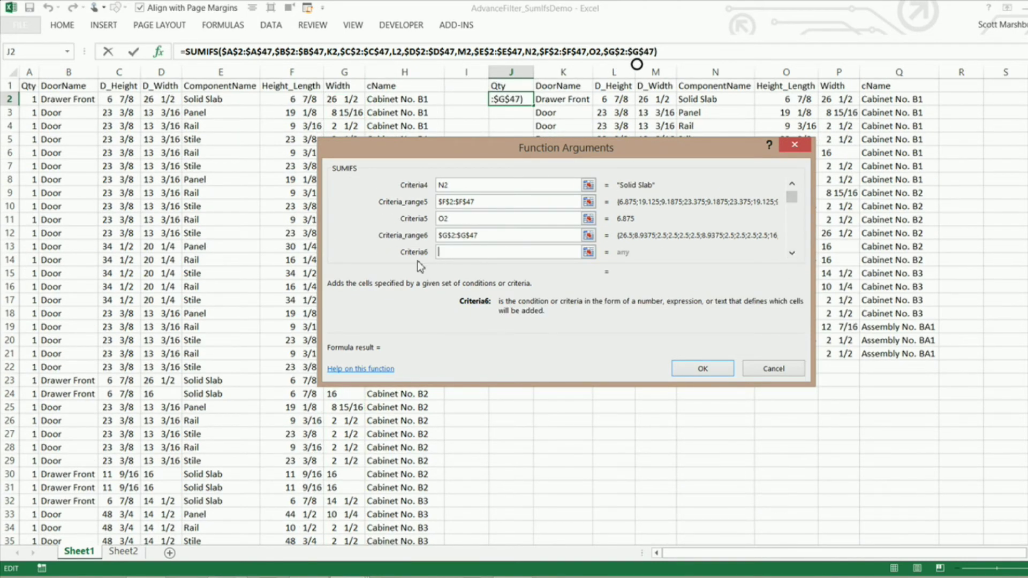
pyautogui.click(846, 101)
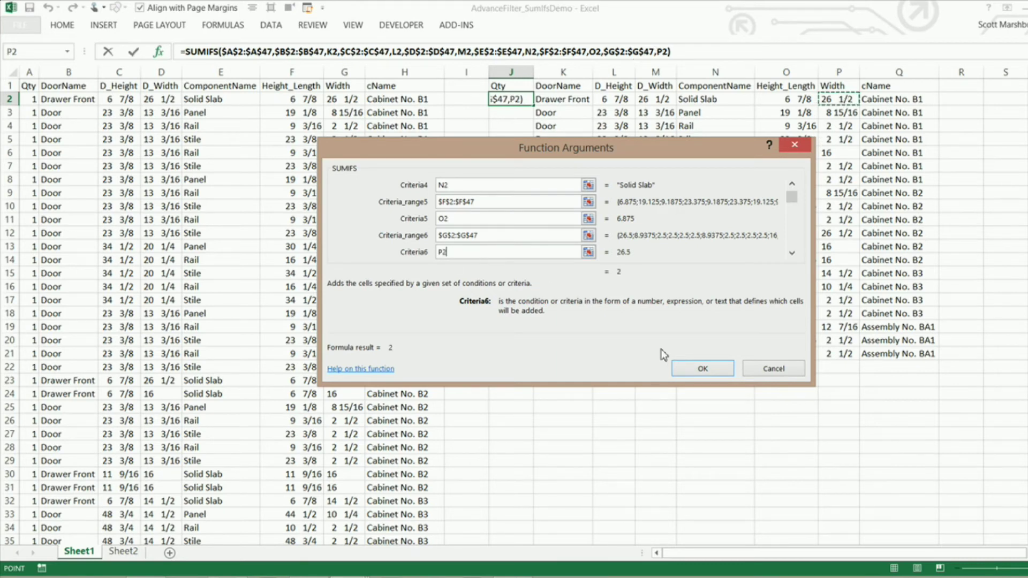
# - Add criteria range $H$2:$H$47 matching the cabinet name in Q2, and enter the formula
pyautogui.click(792, 258)
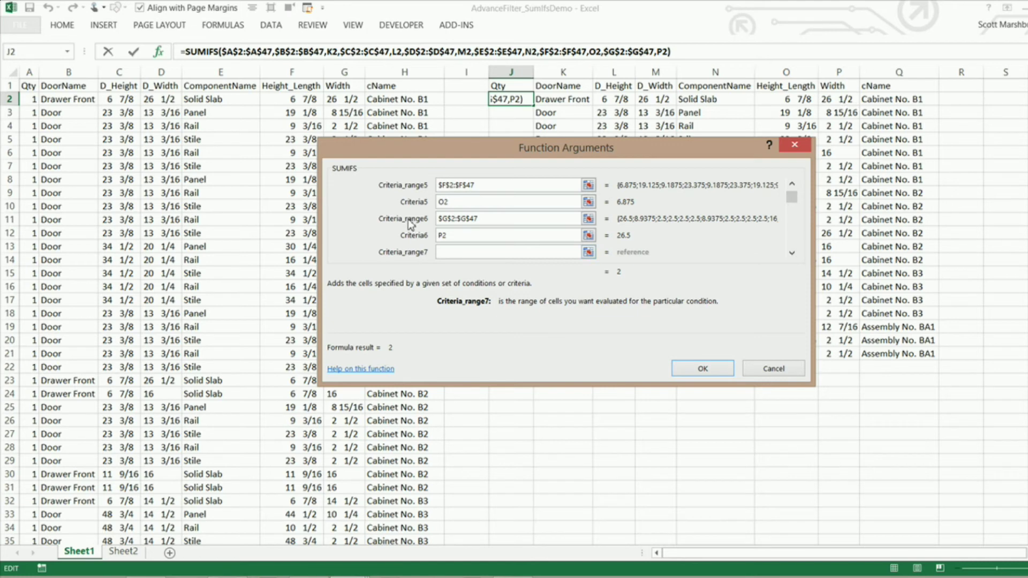
pyautogui.click(388, 101)
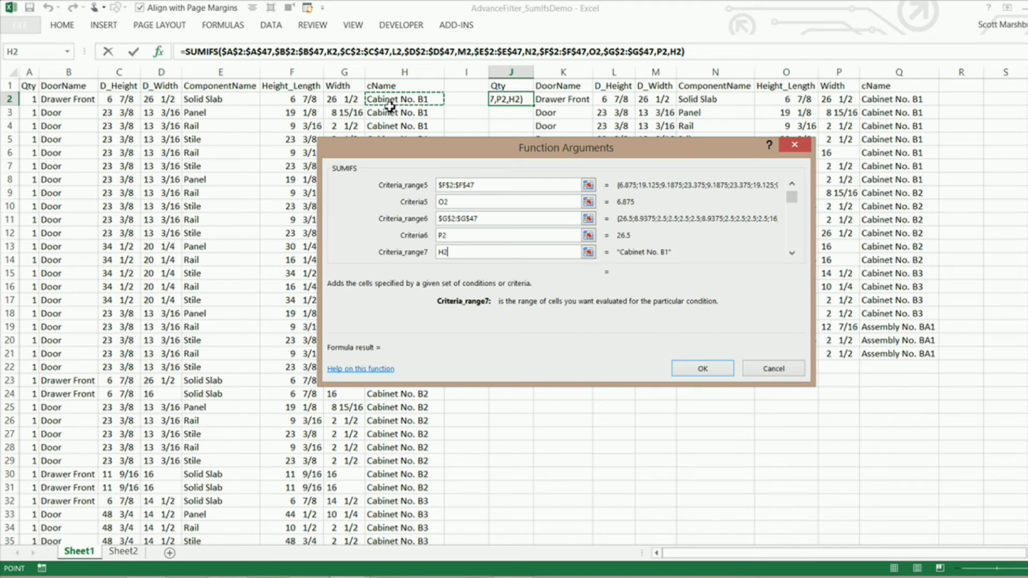
pyautogui.hotkey('ctrl', 'shift', 'Down')
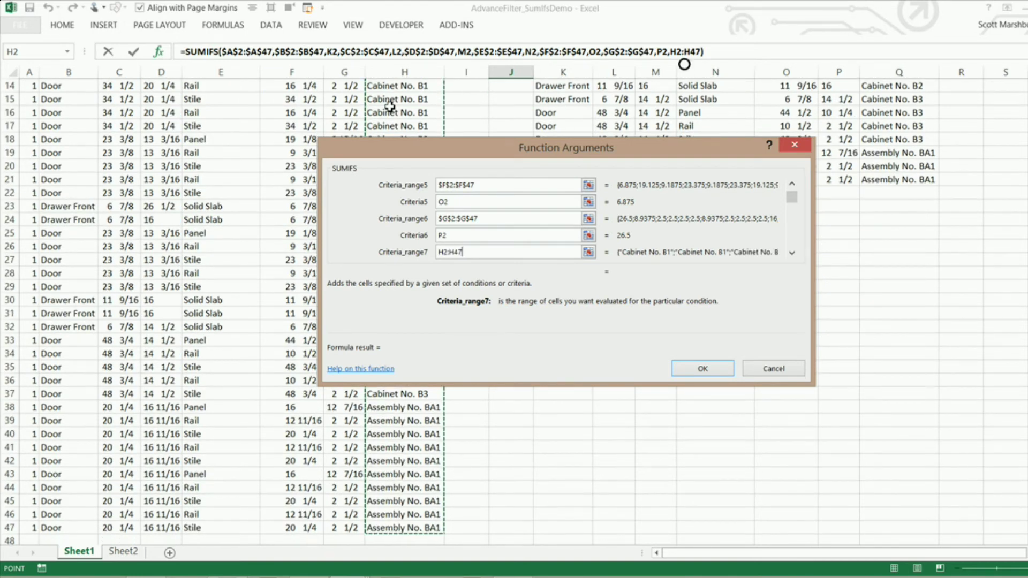
pyautogui.press('F4')
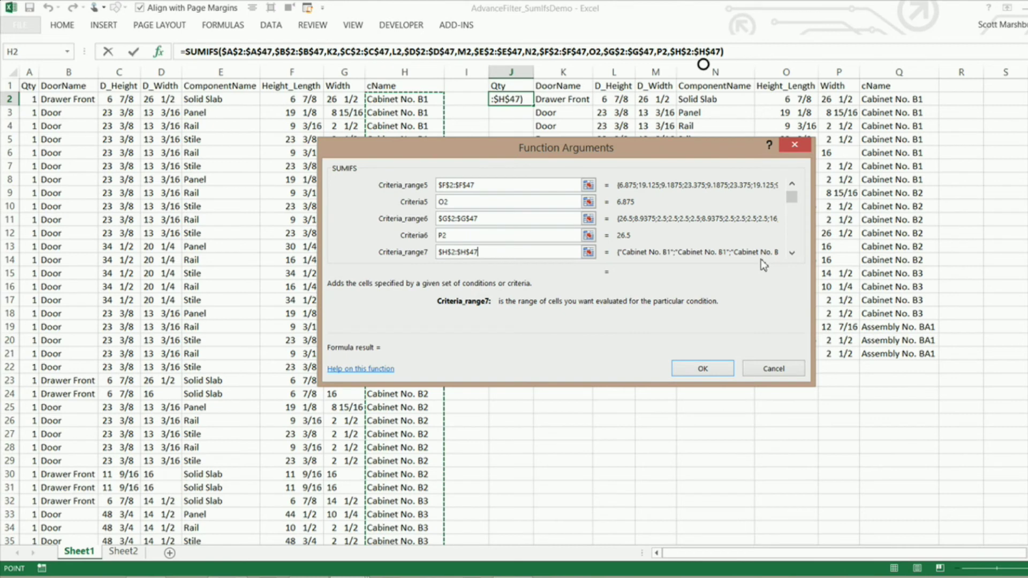
pyautogui.click(792, 252)
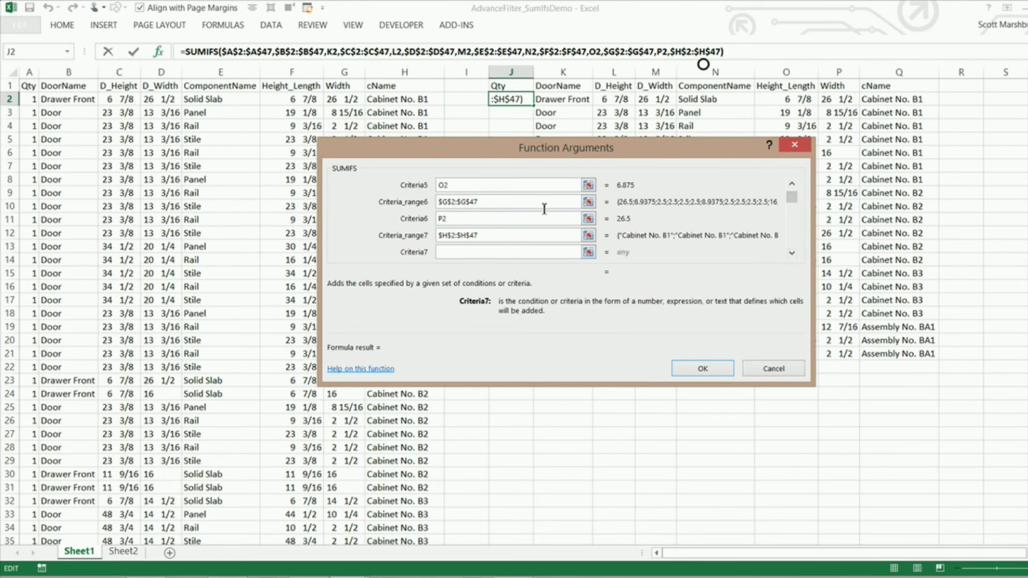
pyautogui.click(896, 102)
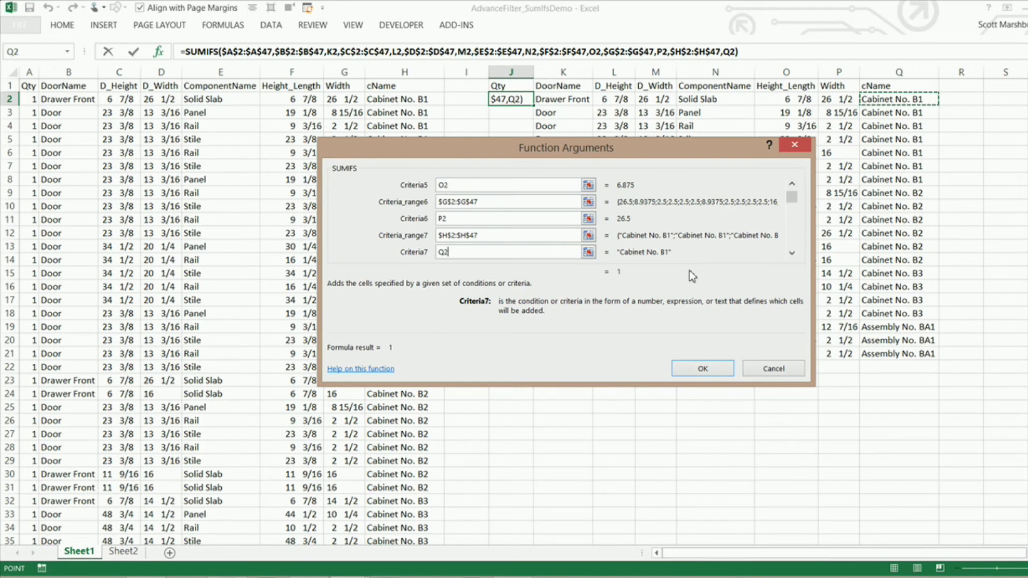
pyautogui.press('Return')
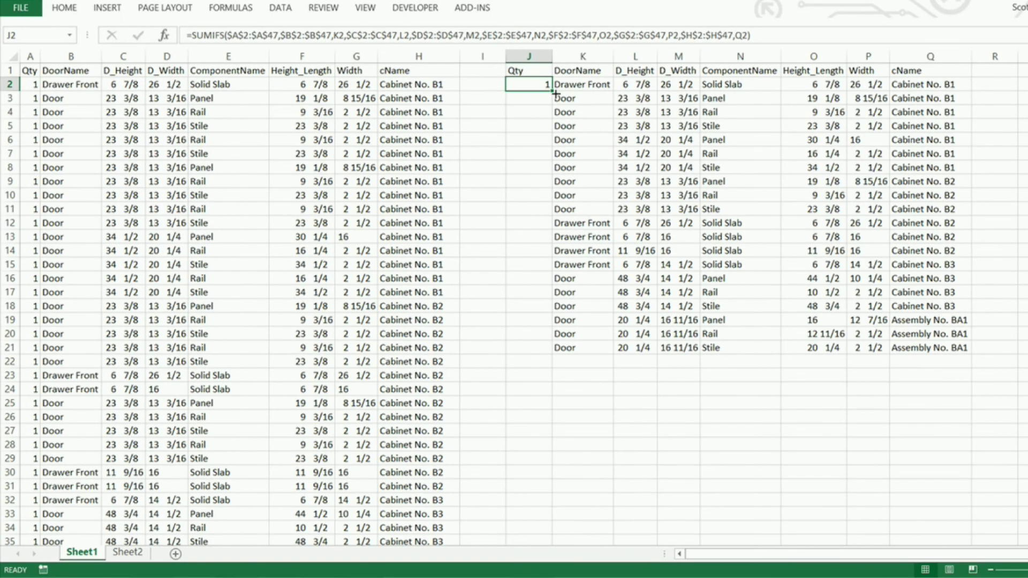
# - Fill the SUMIFS down J2:J21 and check the copied formula in J10
pyautogui.moveTo(556, 93); pyautogui.dragTo(553, 354)
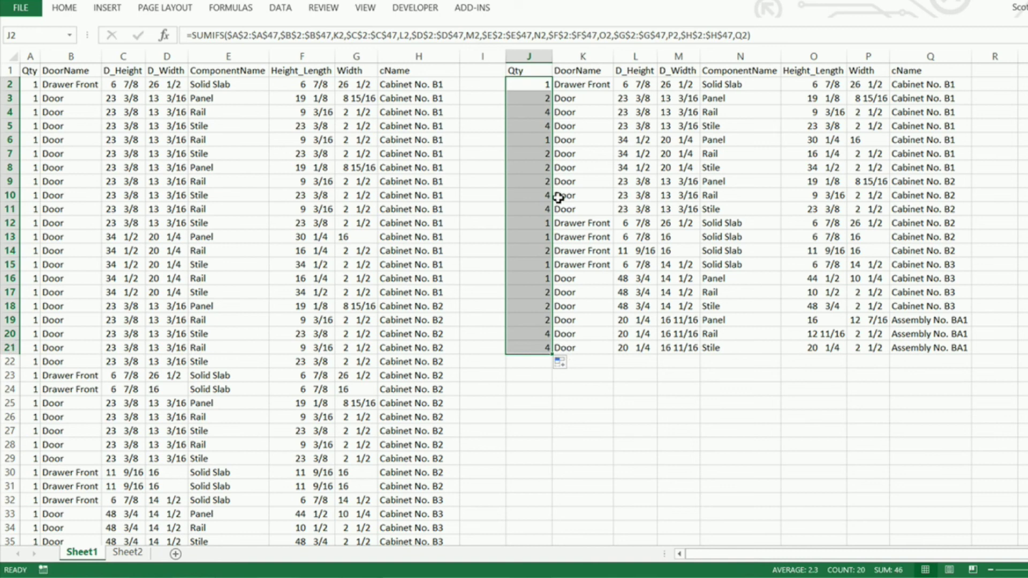
pyautogui.click(537, 195)
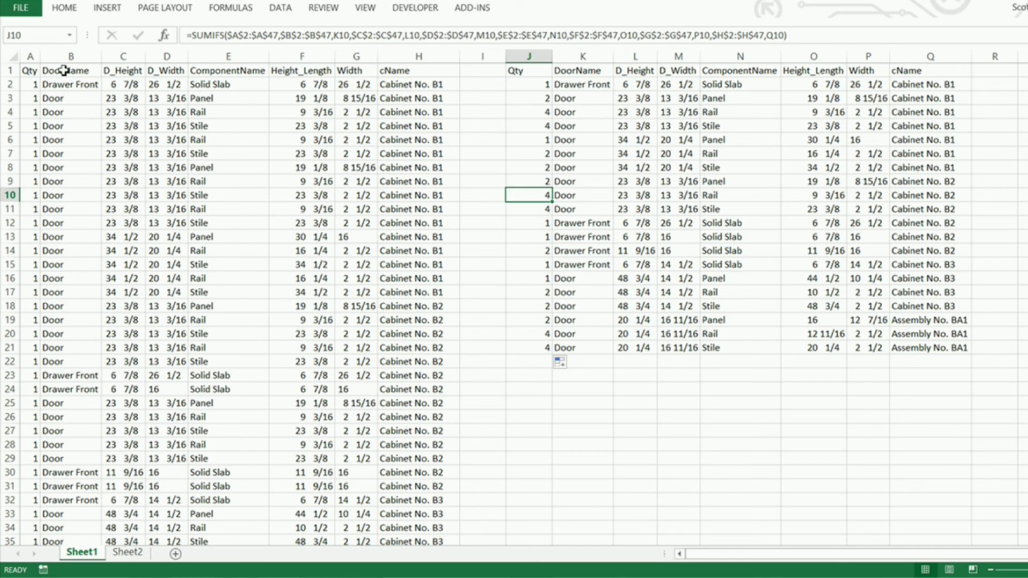
pyautogui.scroll(-13, 231, 243)
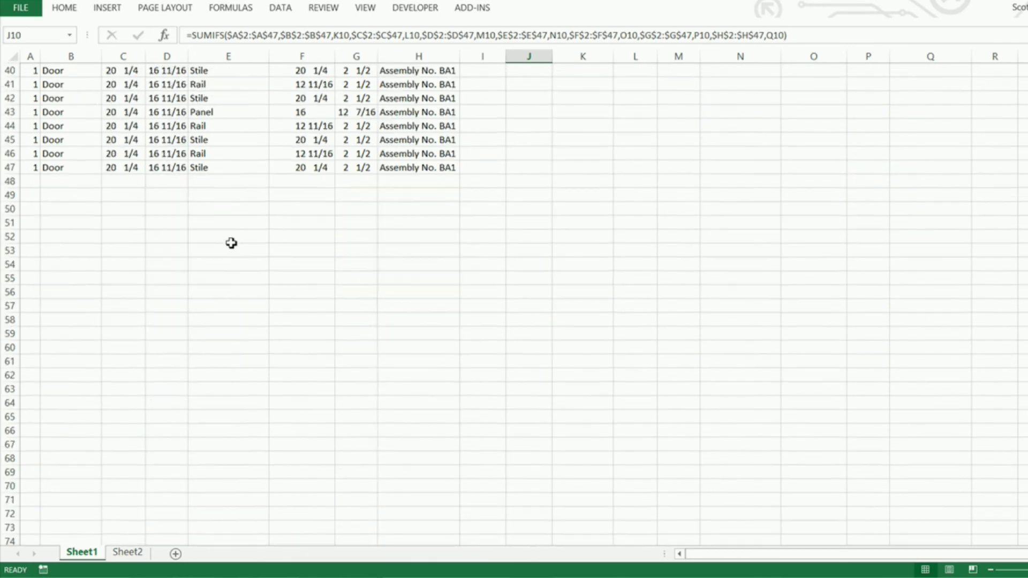